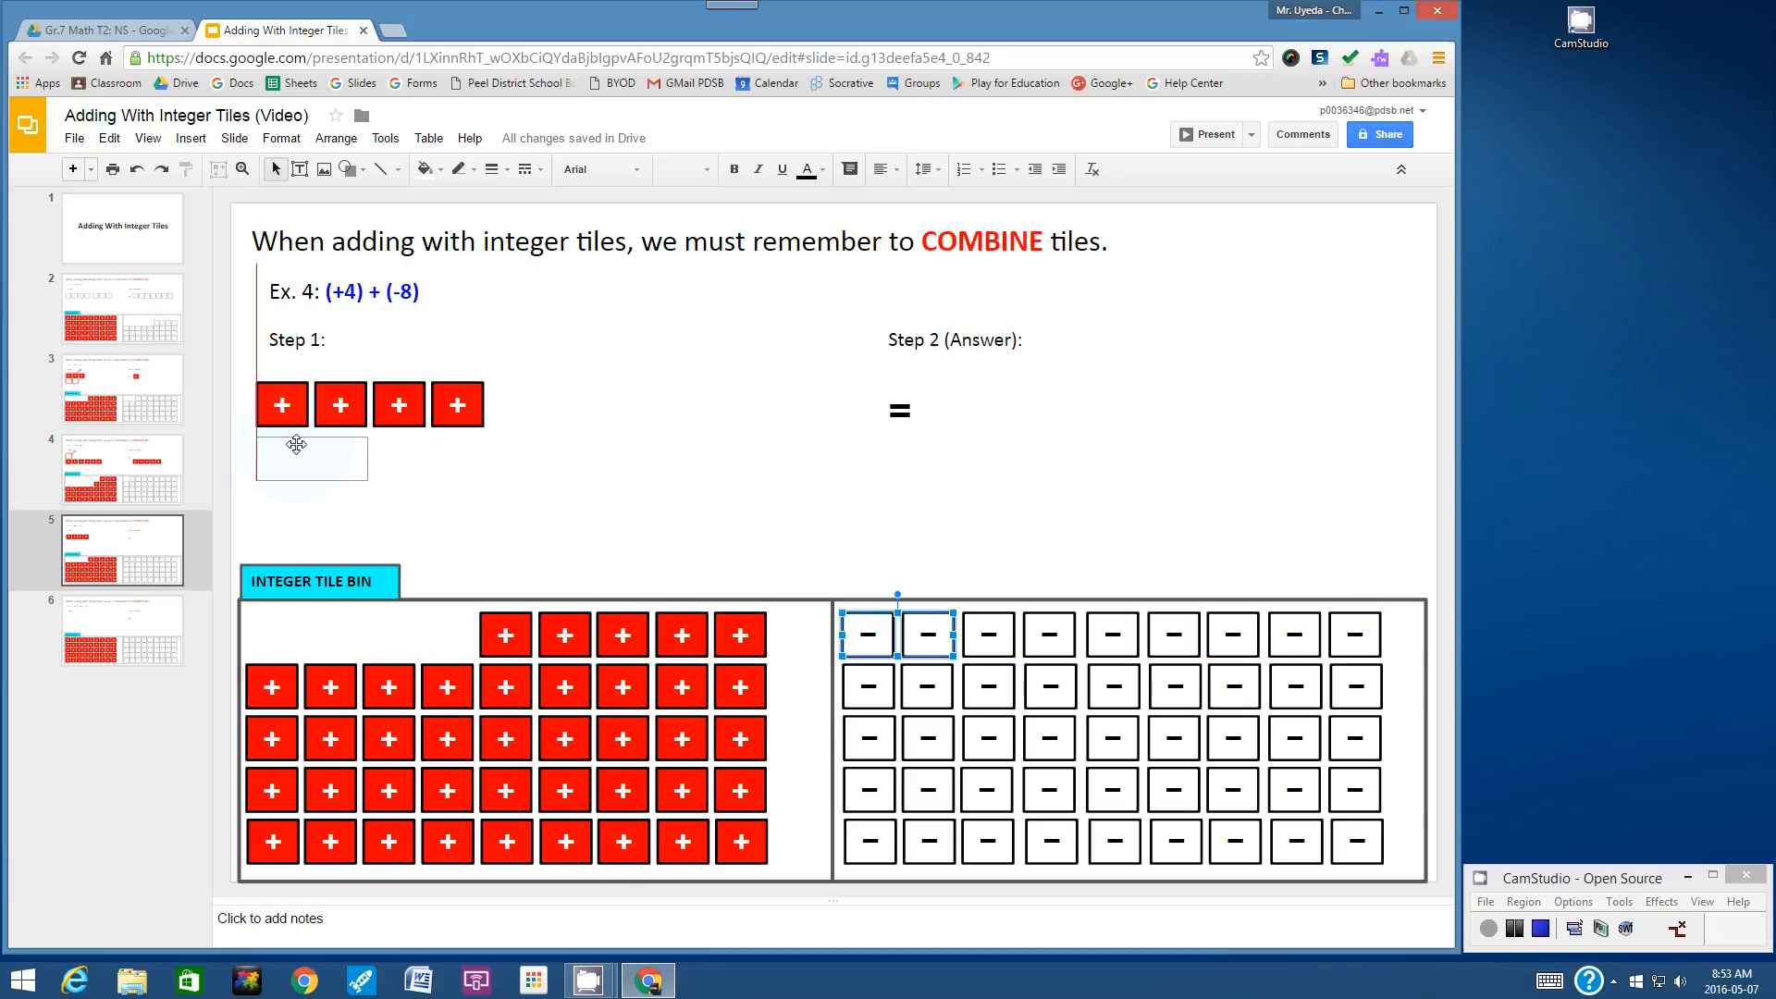
Step: Move six more negative tiles from the tile bin into the row beneath the positive tiles in Step 1 of Ex. 4
click(682, 500)
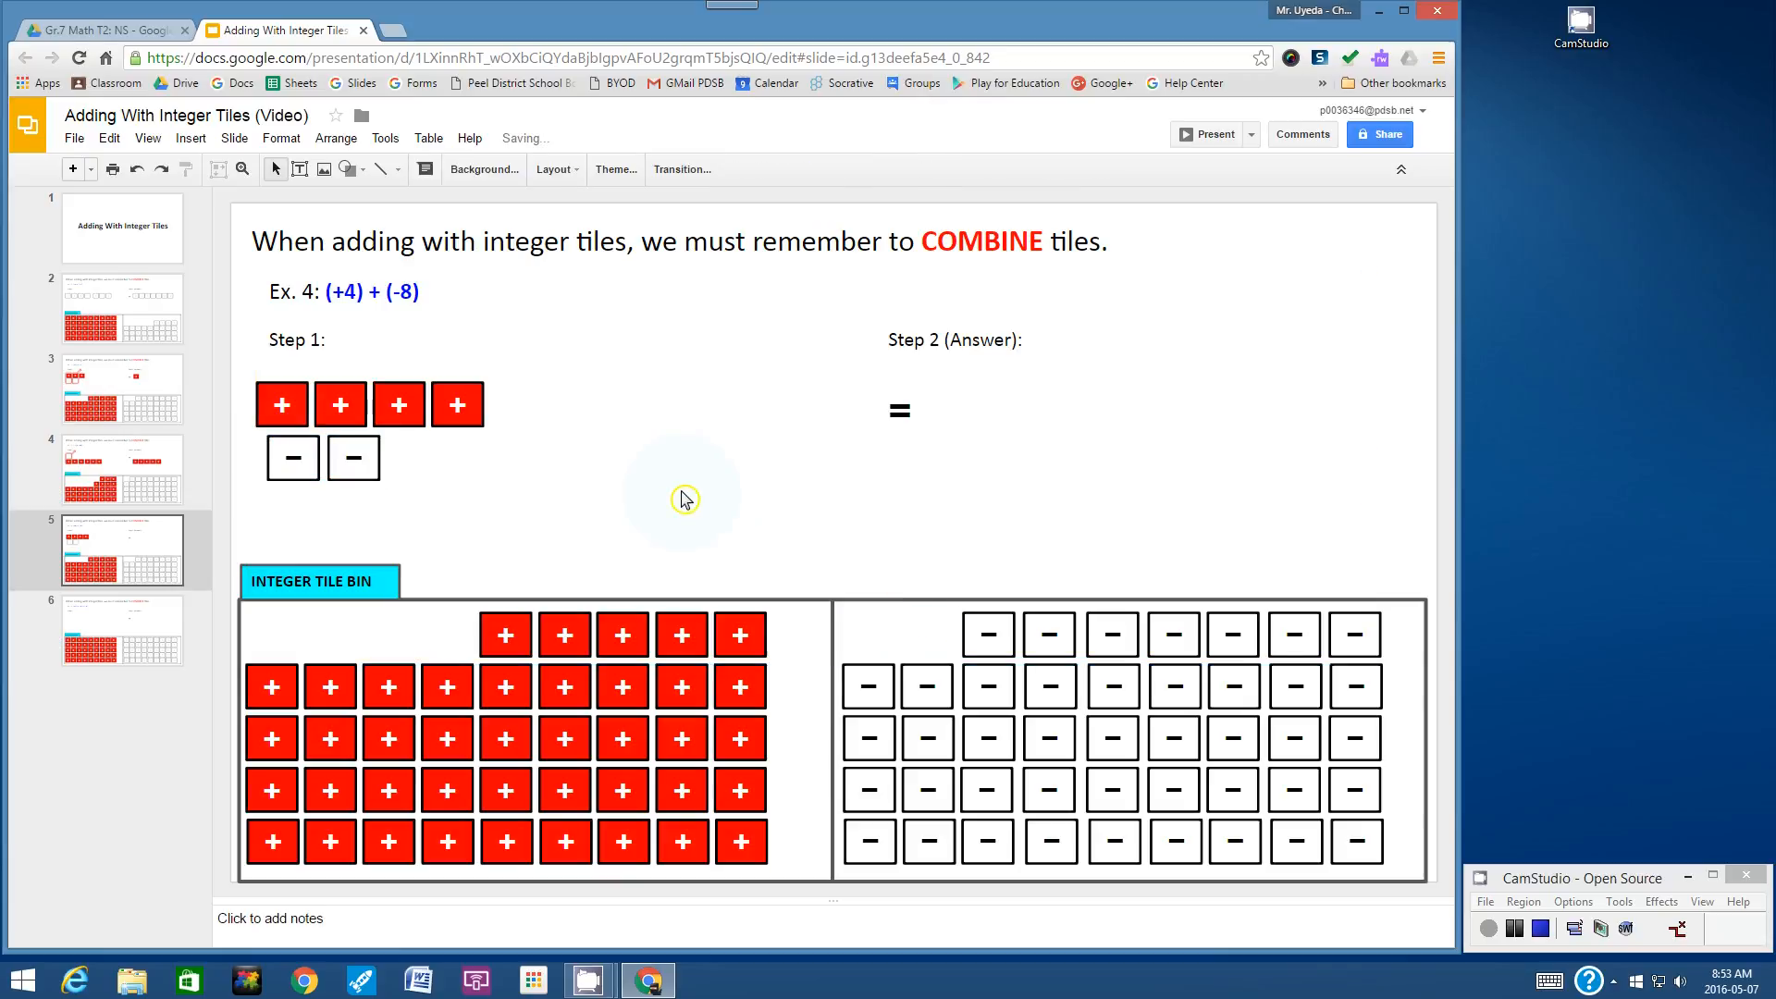
click(994, 612)
shift+click(1043, 622)
shift+click(1112, 615)
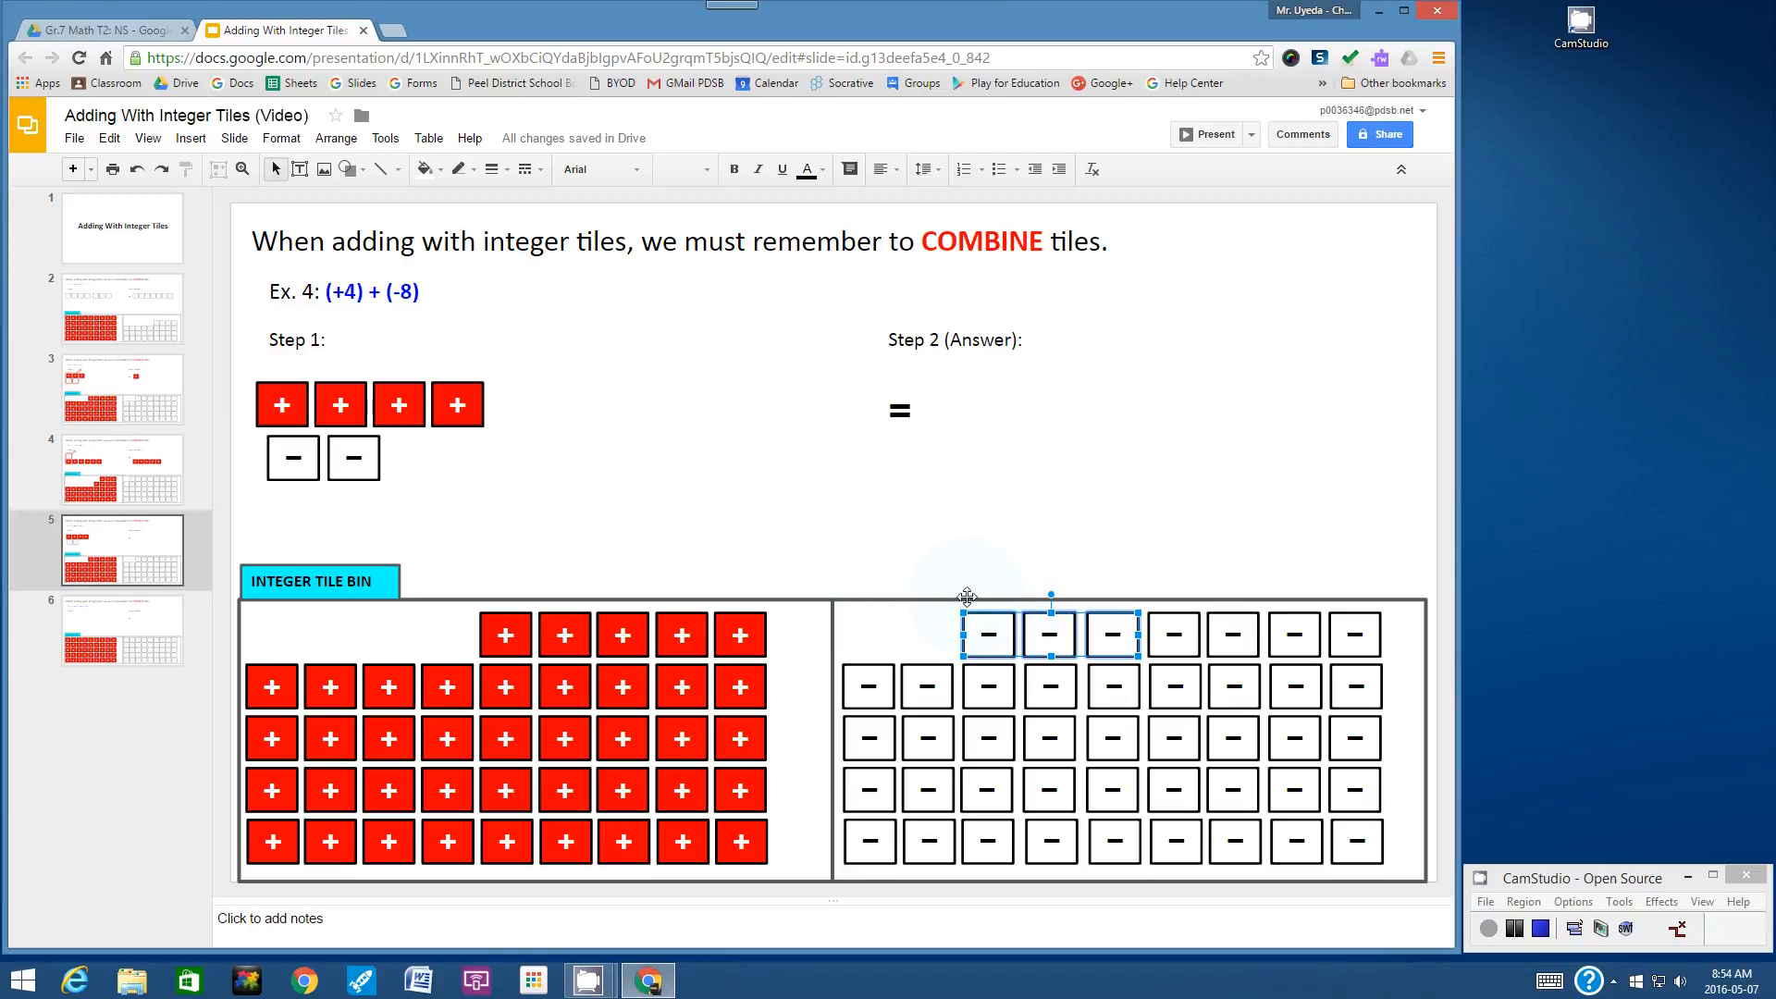
drag(1000, 625, 413, 448)
click(328, 504)
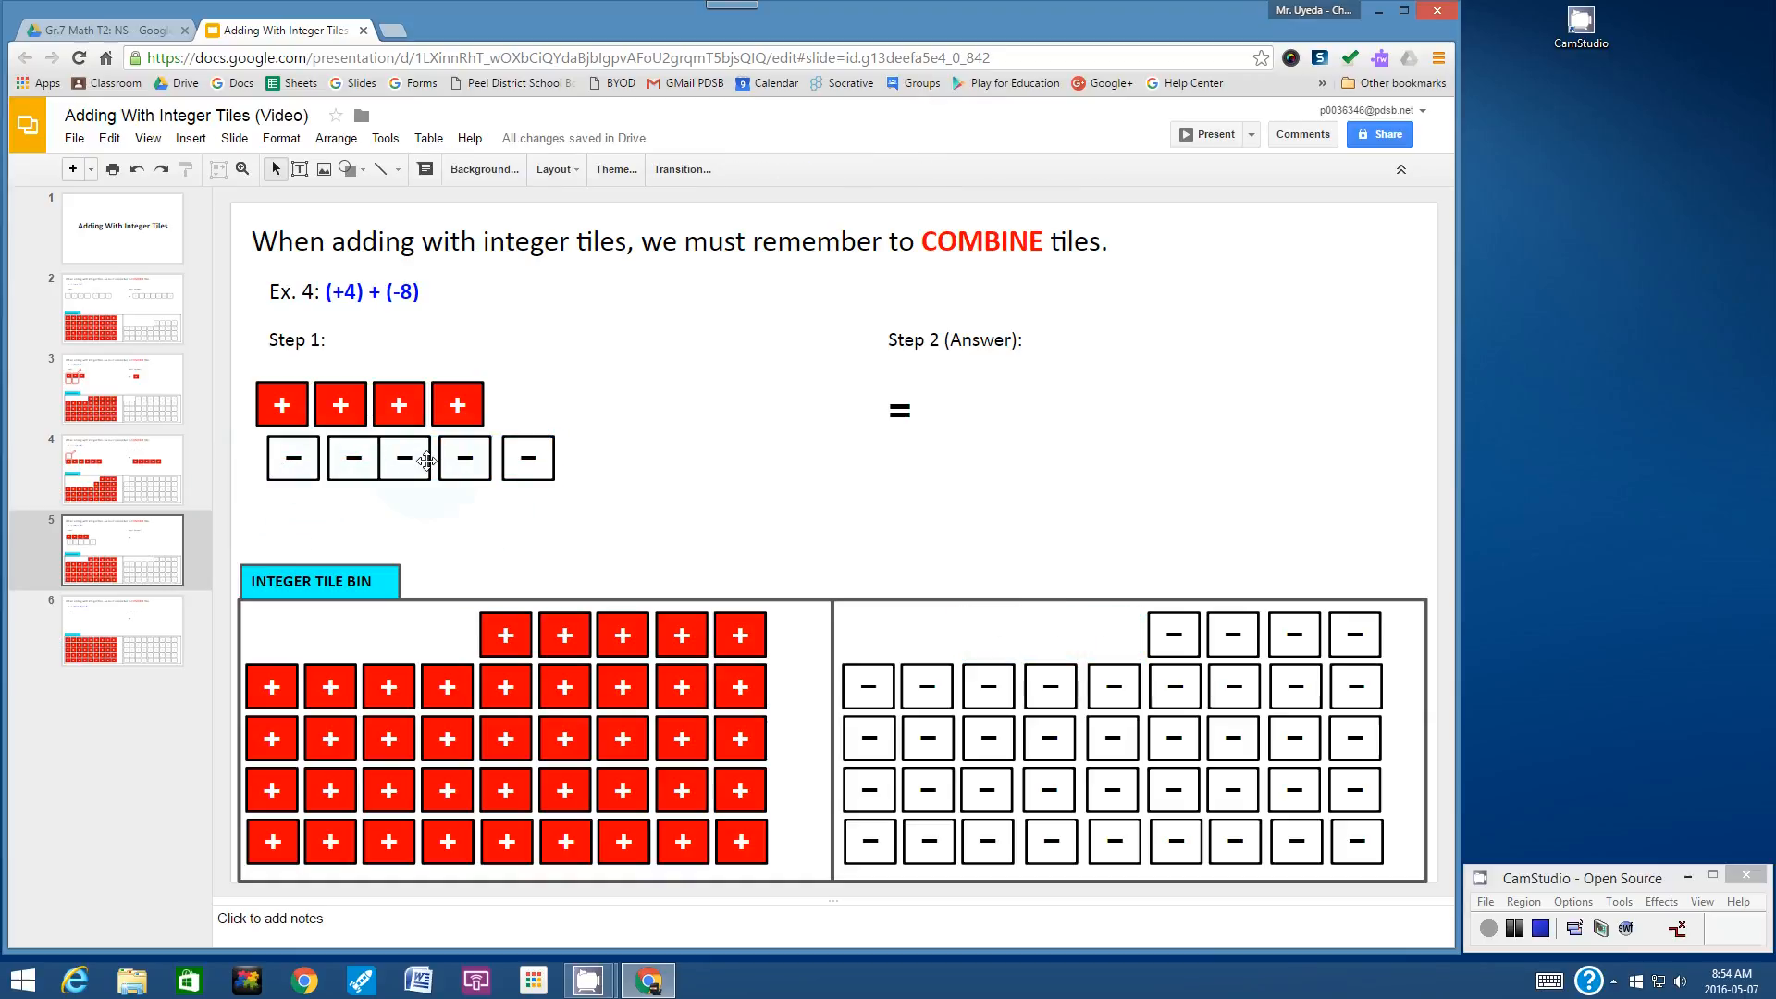
drag(1184, 612, 649, 435)
drag(1294, 622, 695, 435)
click(555, 386)
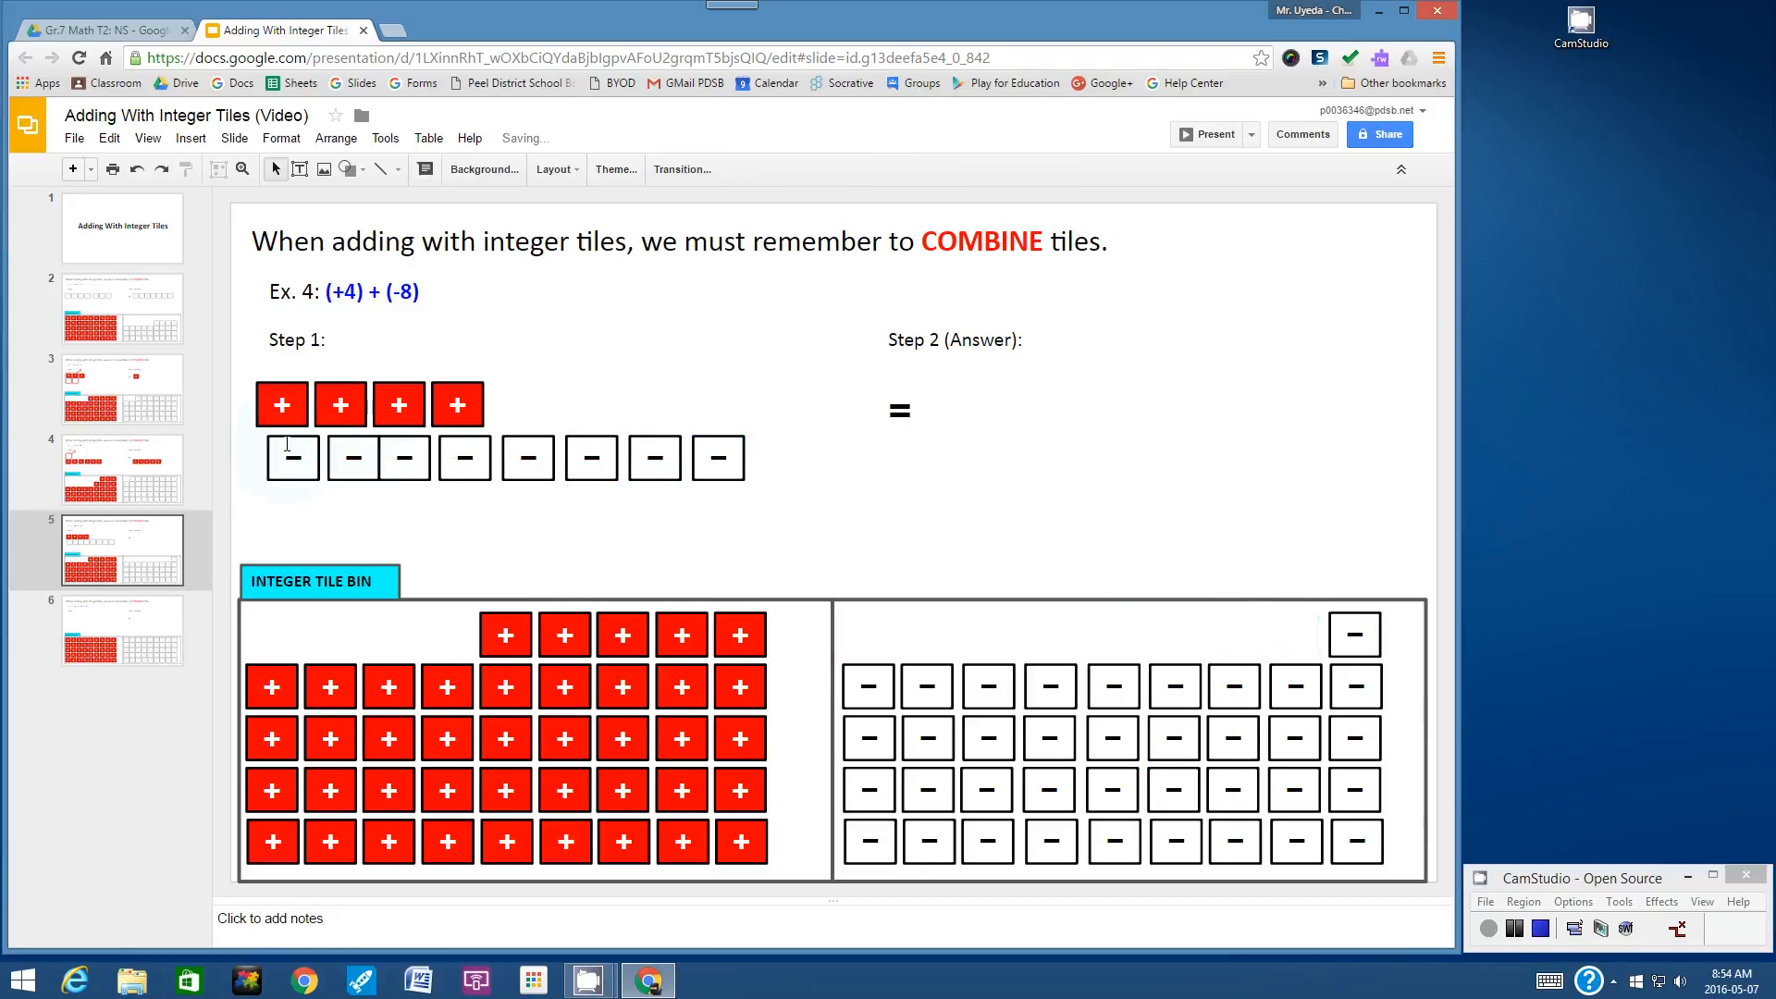
Step: Align the first four negative tiles directly beneath the four positive tiles
drag(286, 444, 379, 482)
click(479, 439)
click(412, 518)
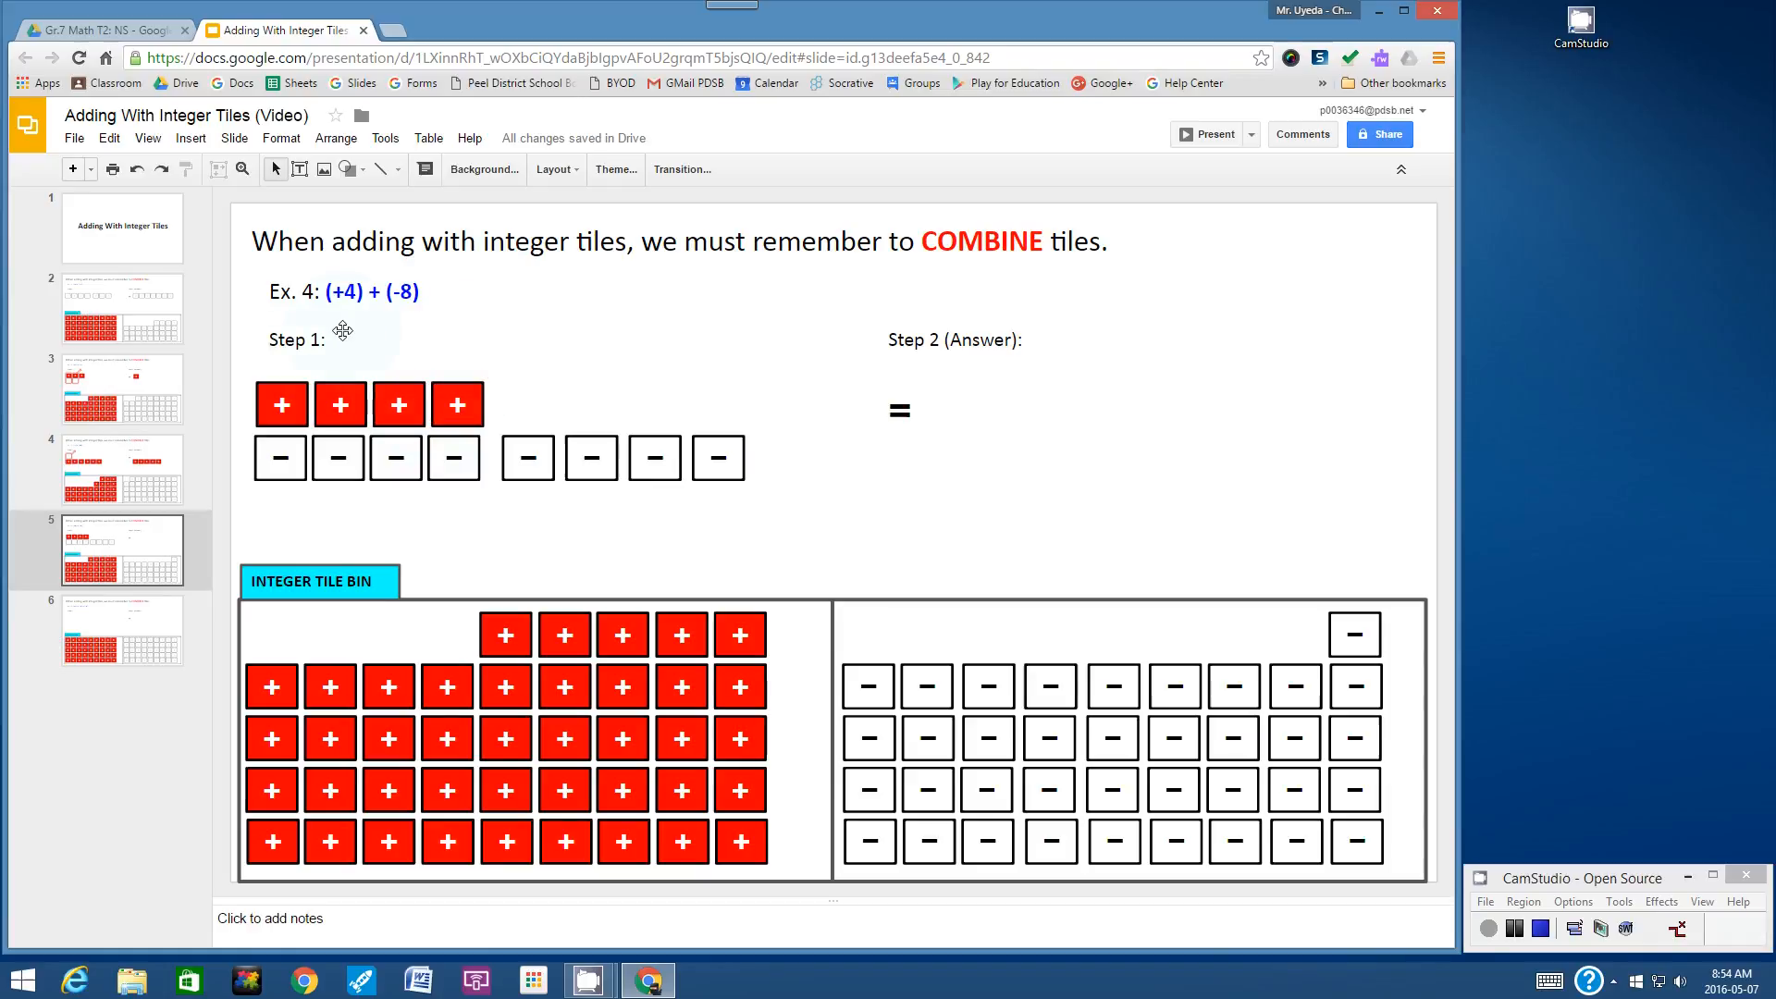
Step: Draw a rounded rectangle around the four positive tiles and the four negative tiles beneath them
click(190, 141)
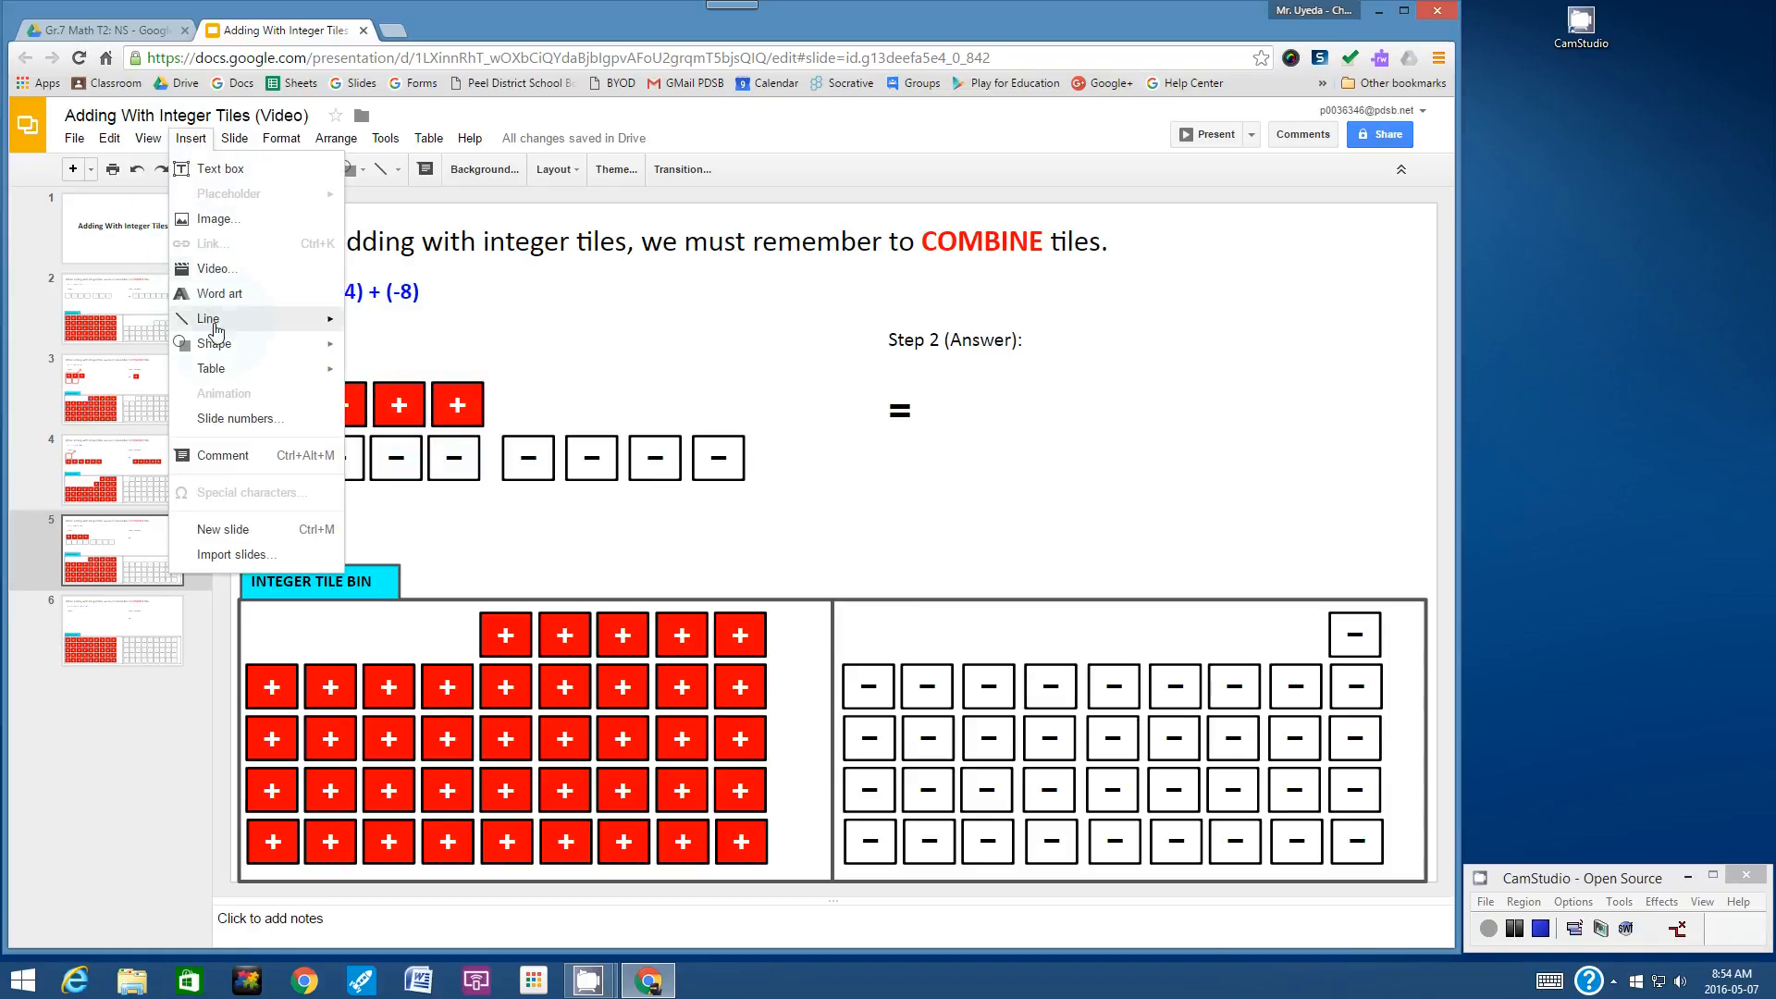
mouse_move(248, 343)
mouse_move(453, 356)
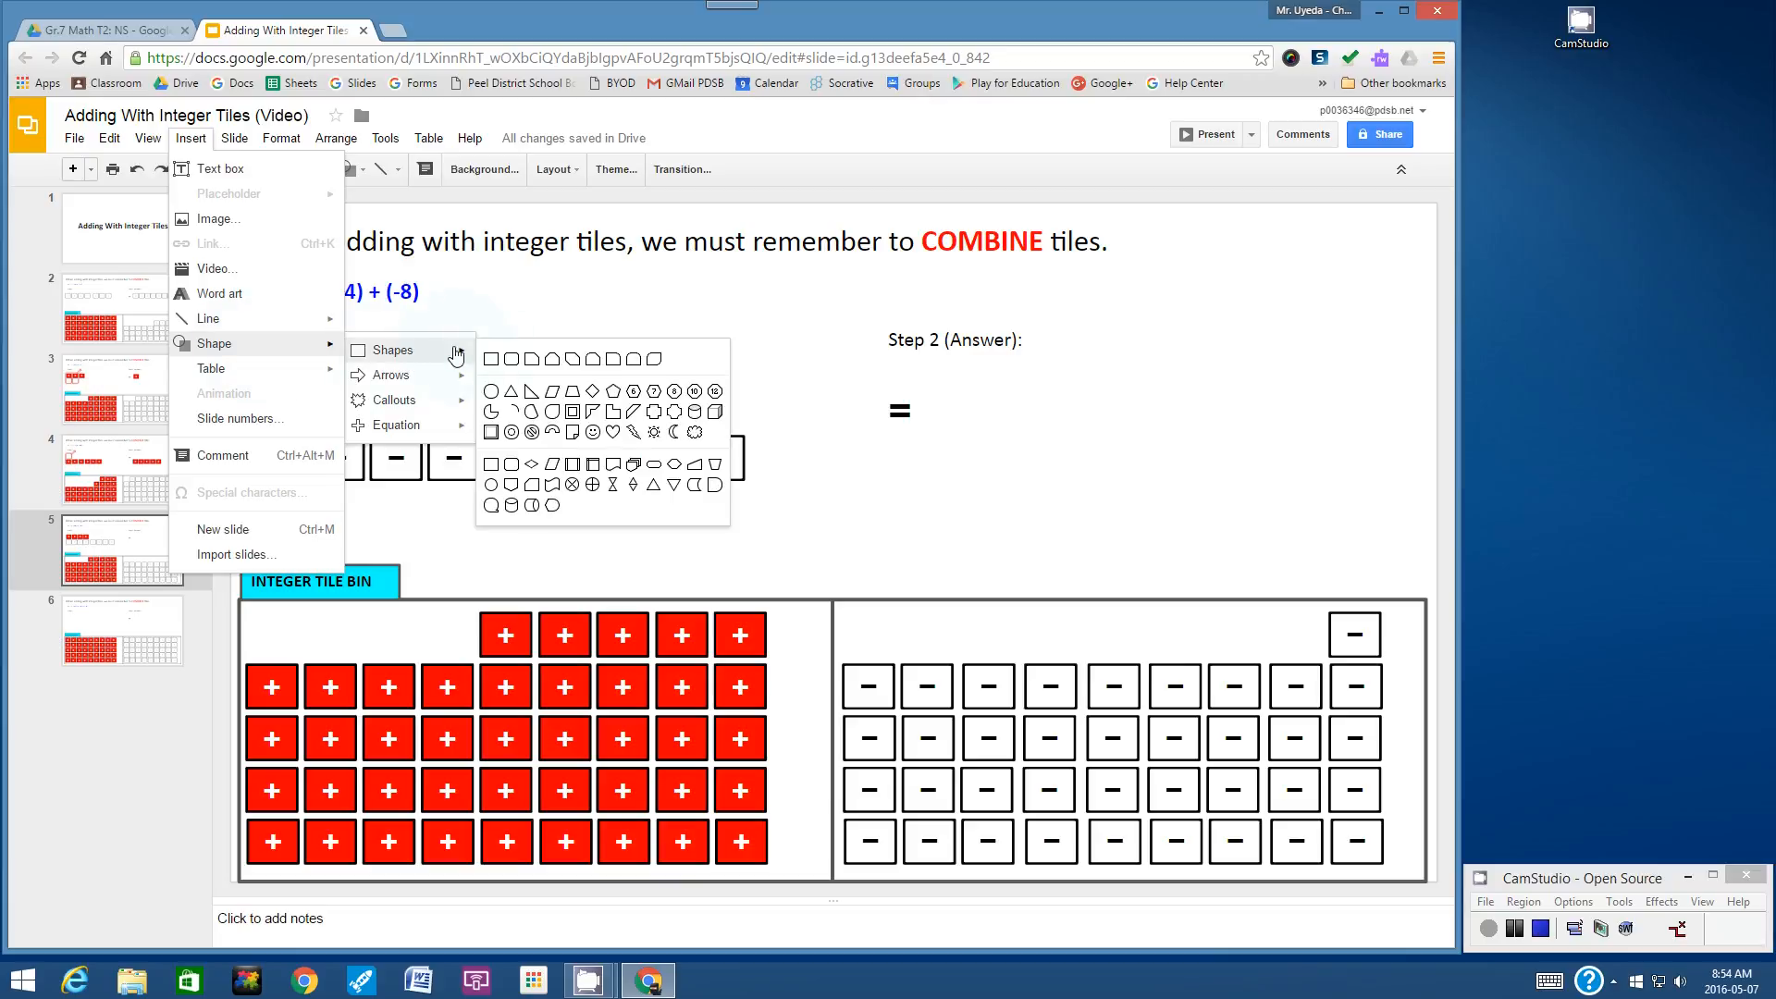
click(510, 354)
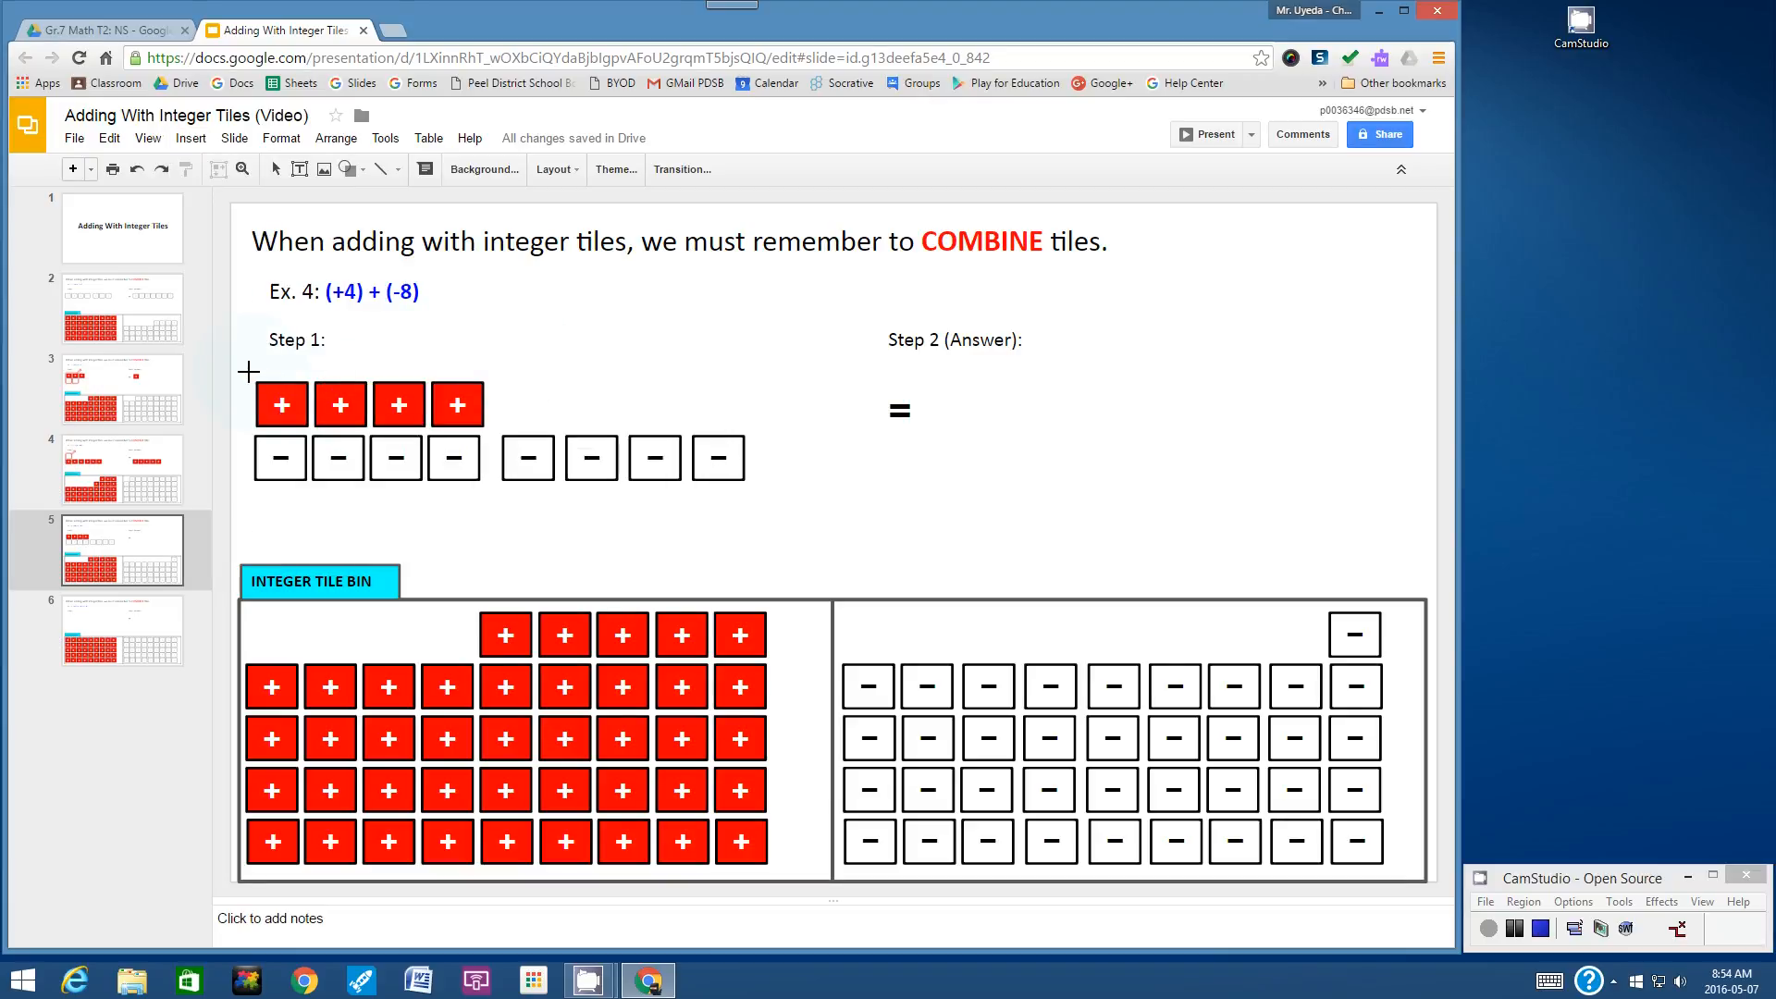
drag(246, 371, 494, 495)
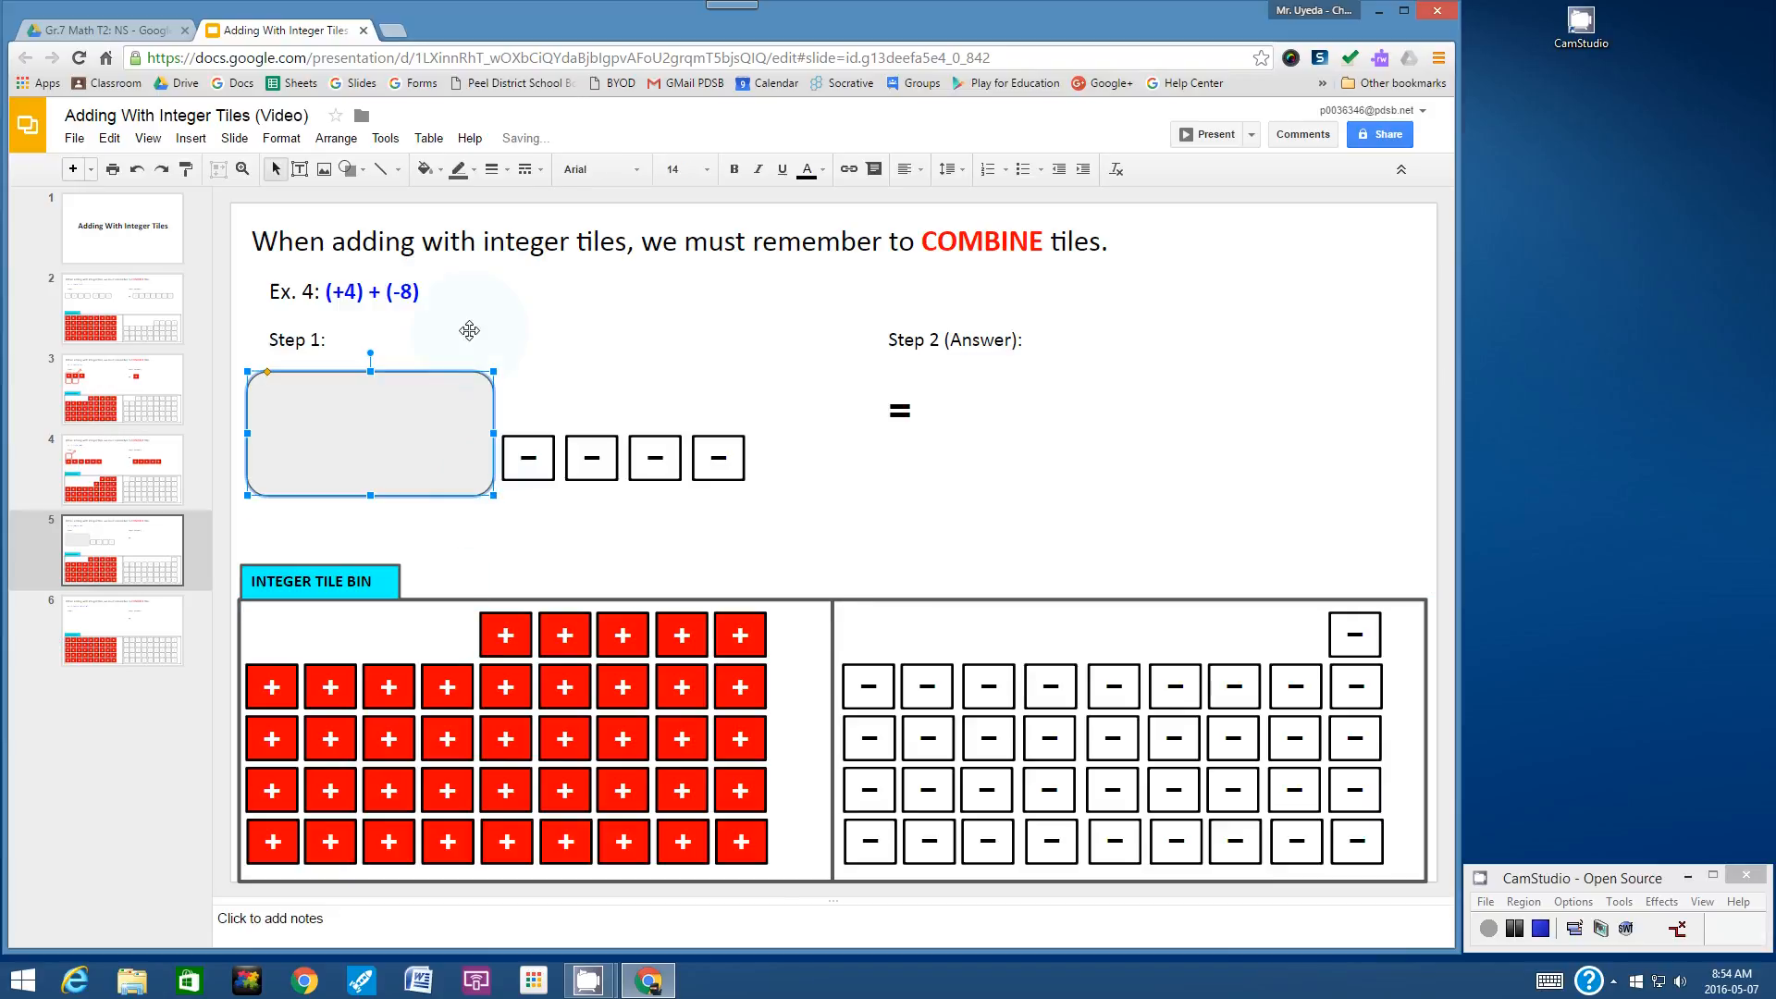
Step: Give the rounded rectangle around the four pairs a transparent fill and a thicker red outline
click(427, 169)
click(481, 202)
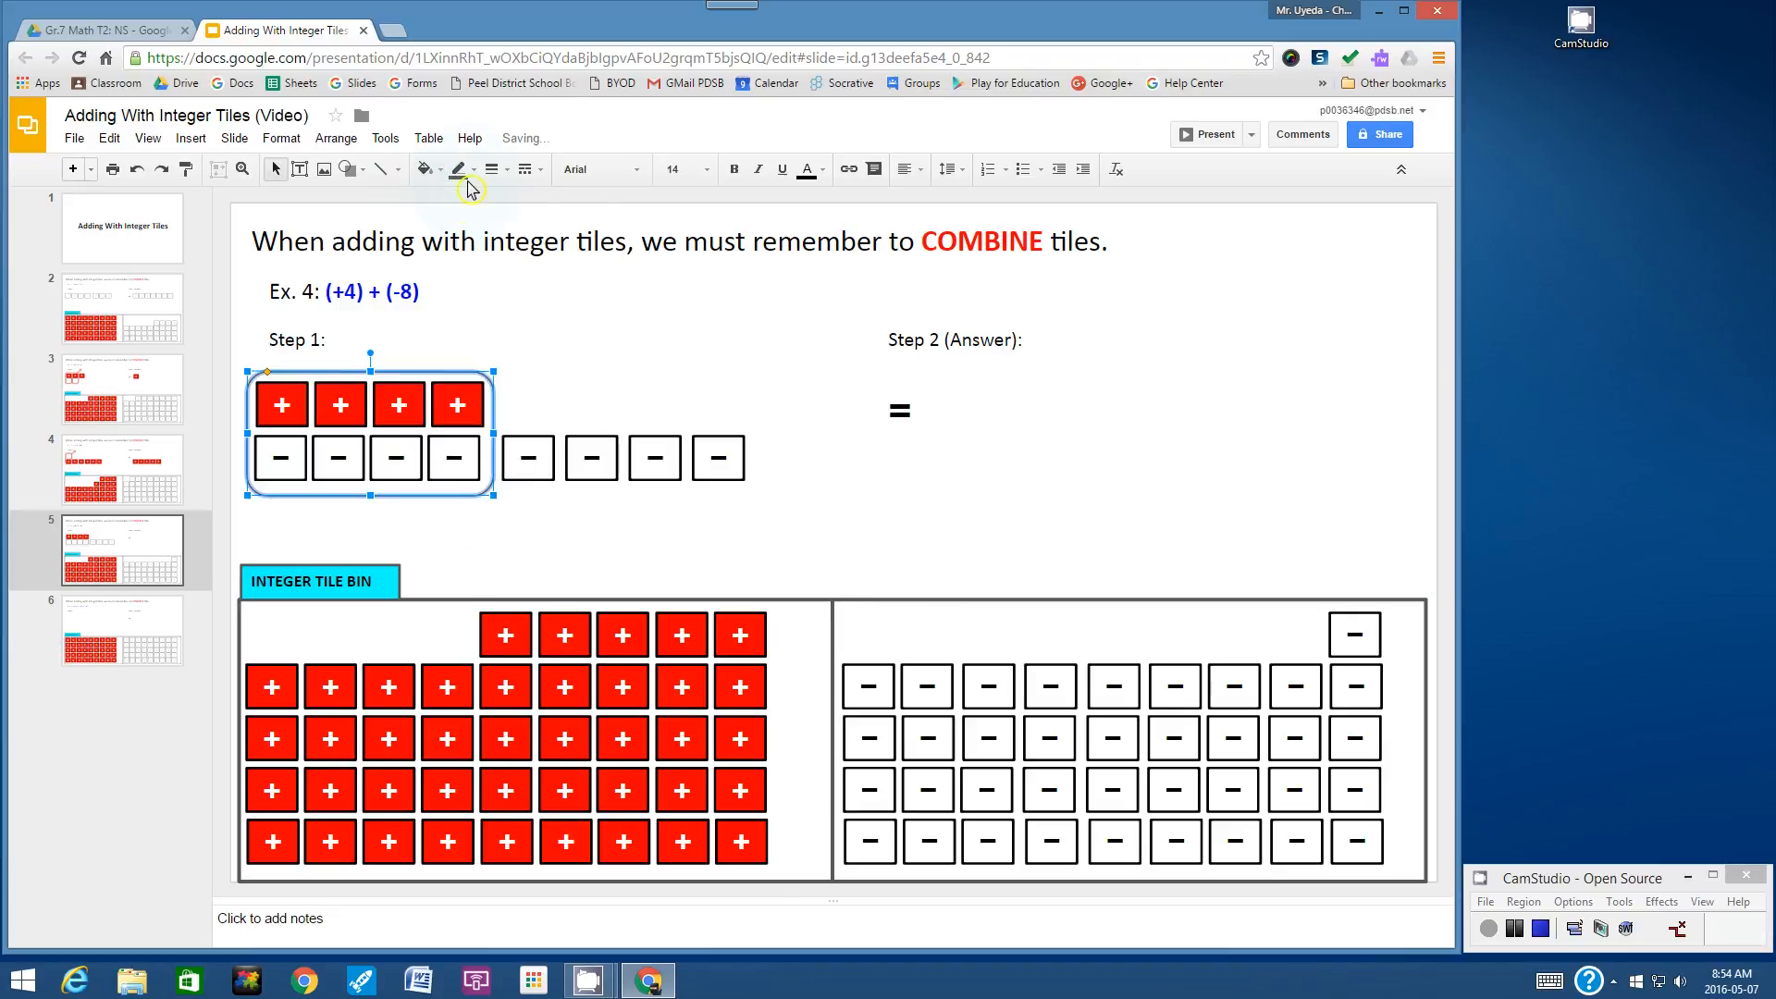
click(473, 171)
click(484, 248)
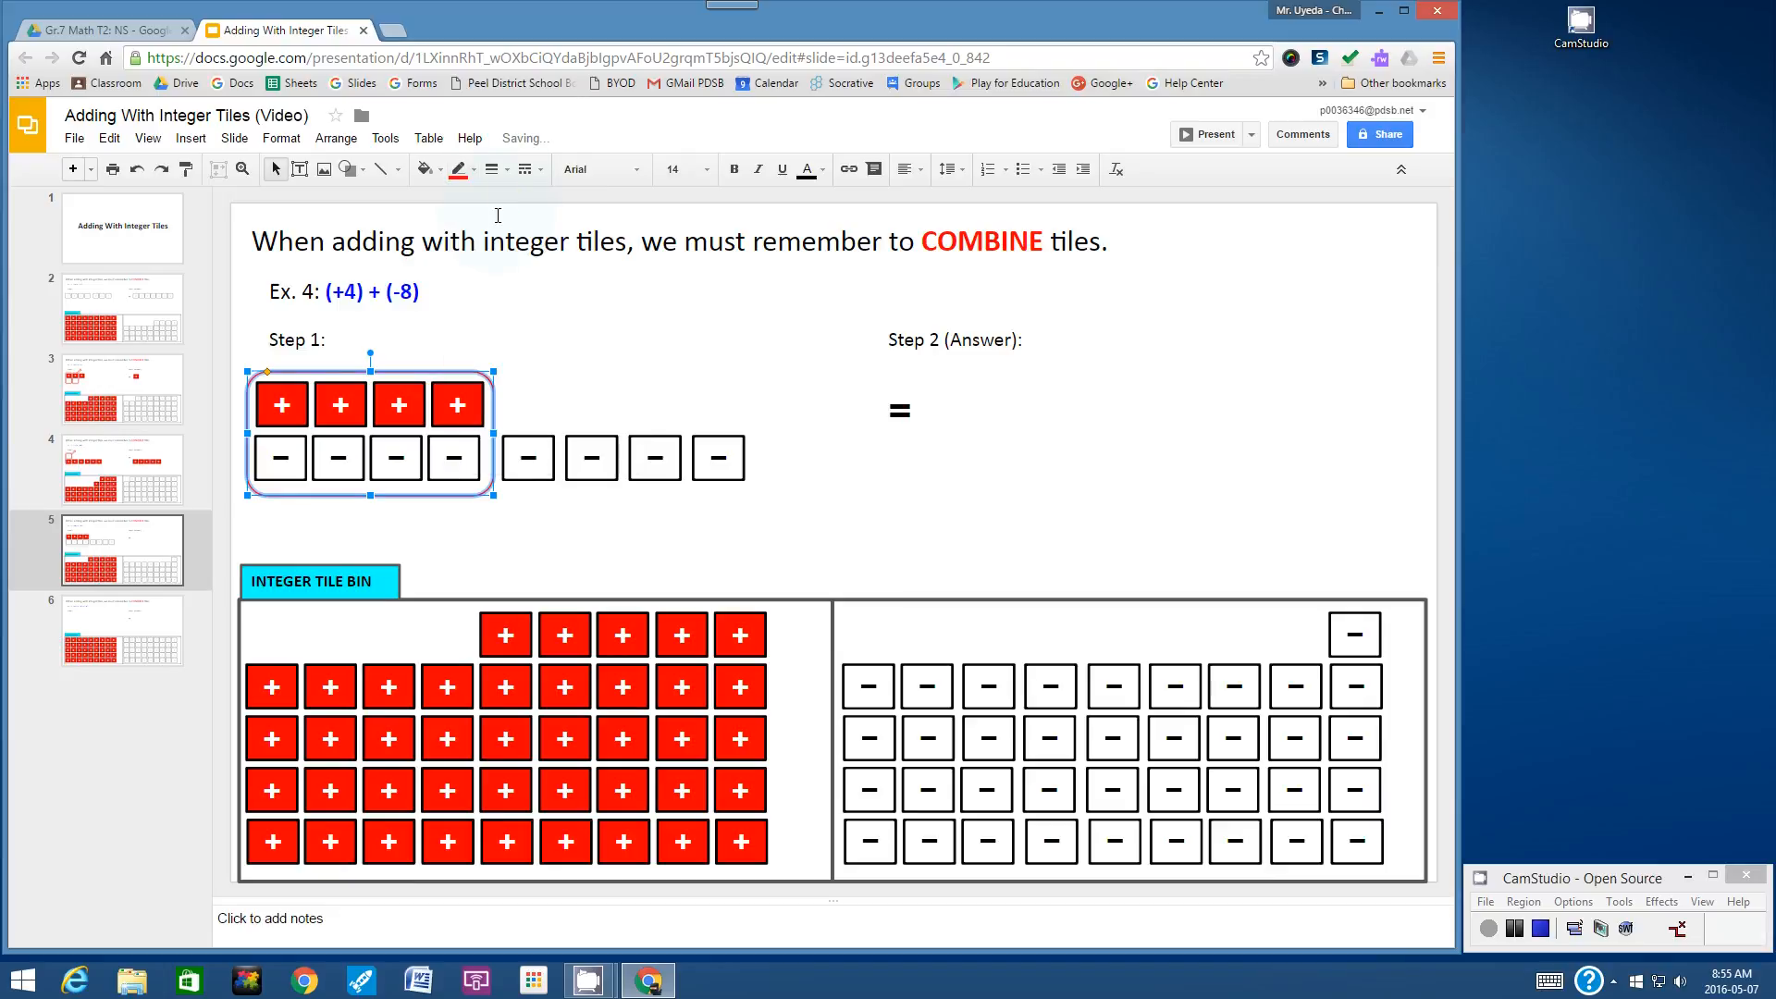
click(492, 169)
click(519, 250)
click(541, 317)
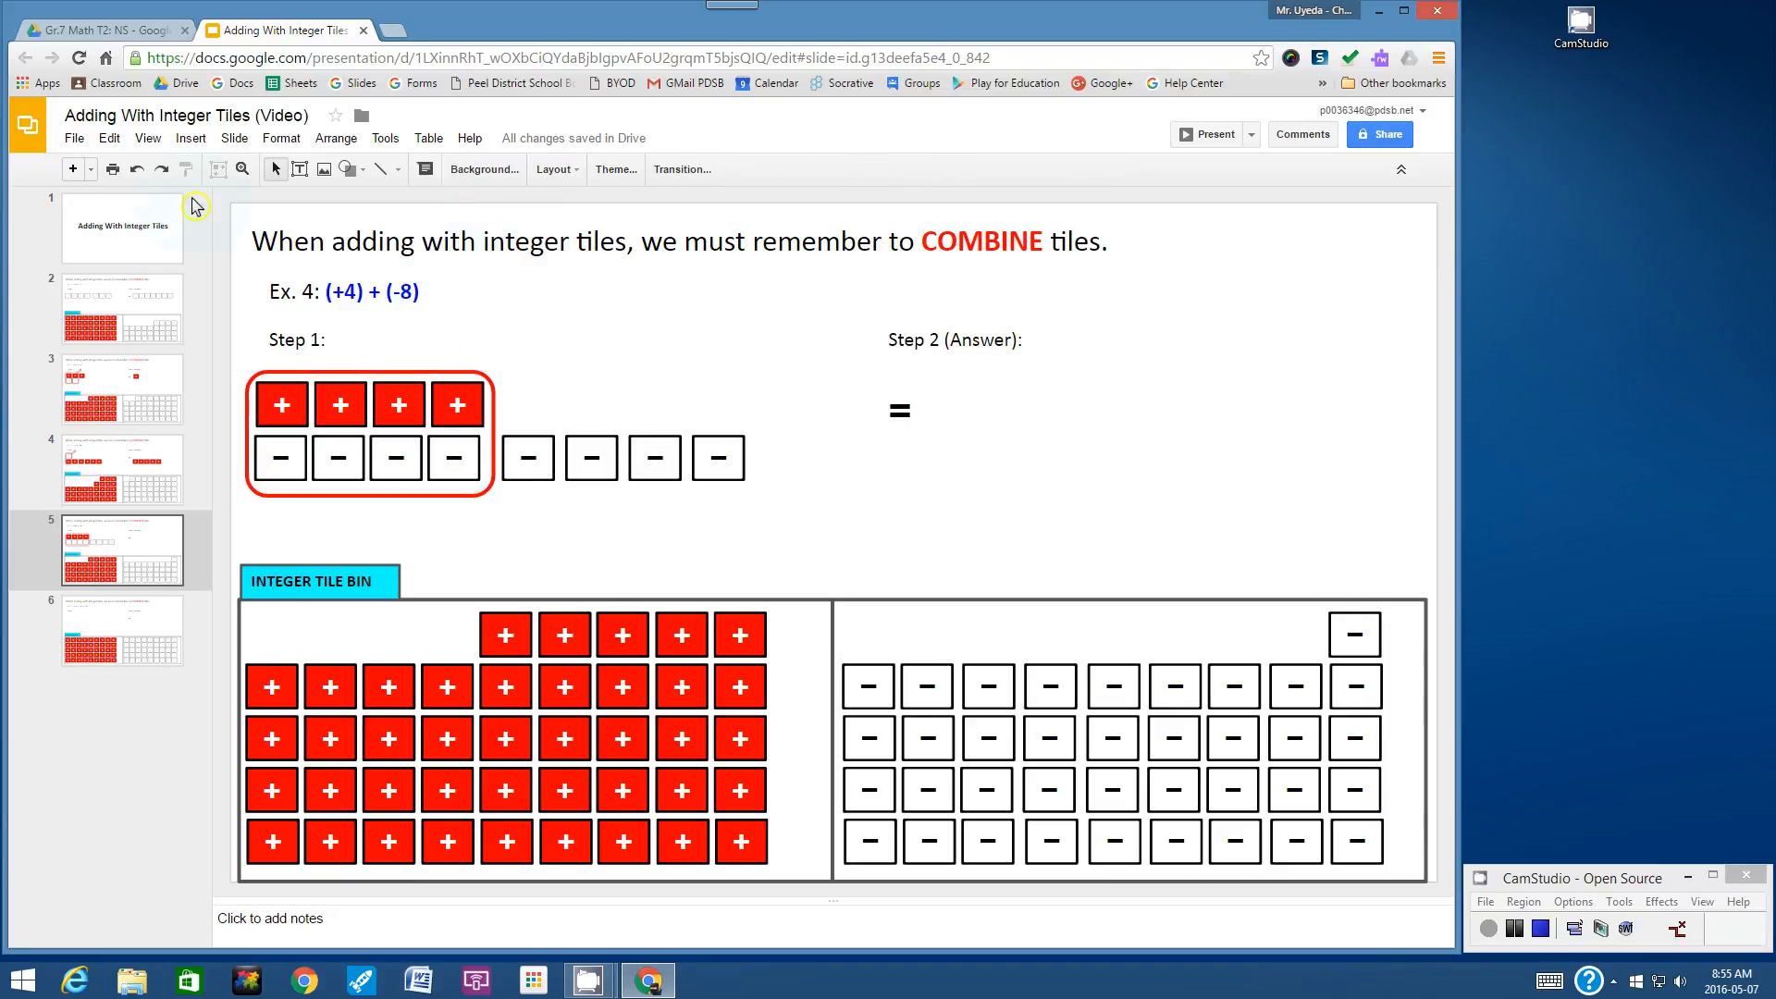
Step: Paste the copied red arrow and place it at the upper-right corner of the rounded rectangle, pointing away from the four pairs
click(114, 140)
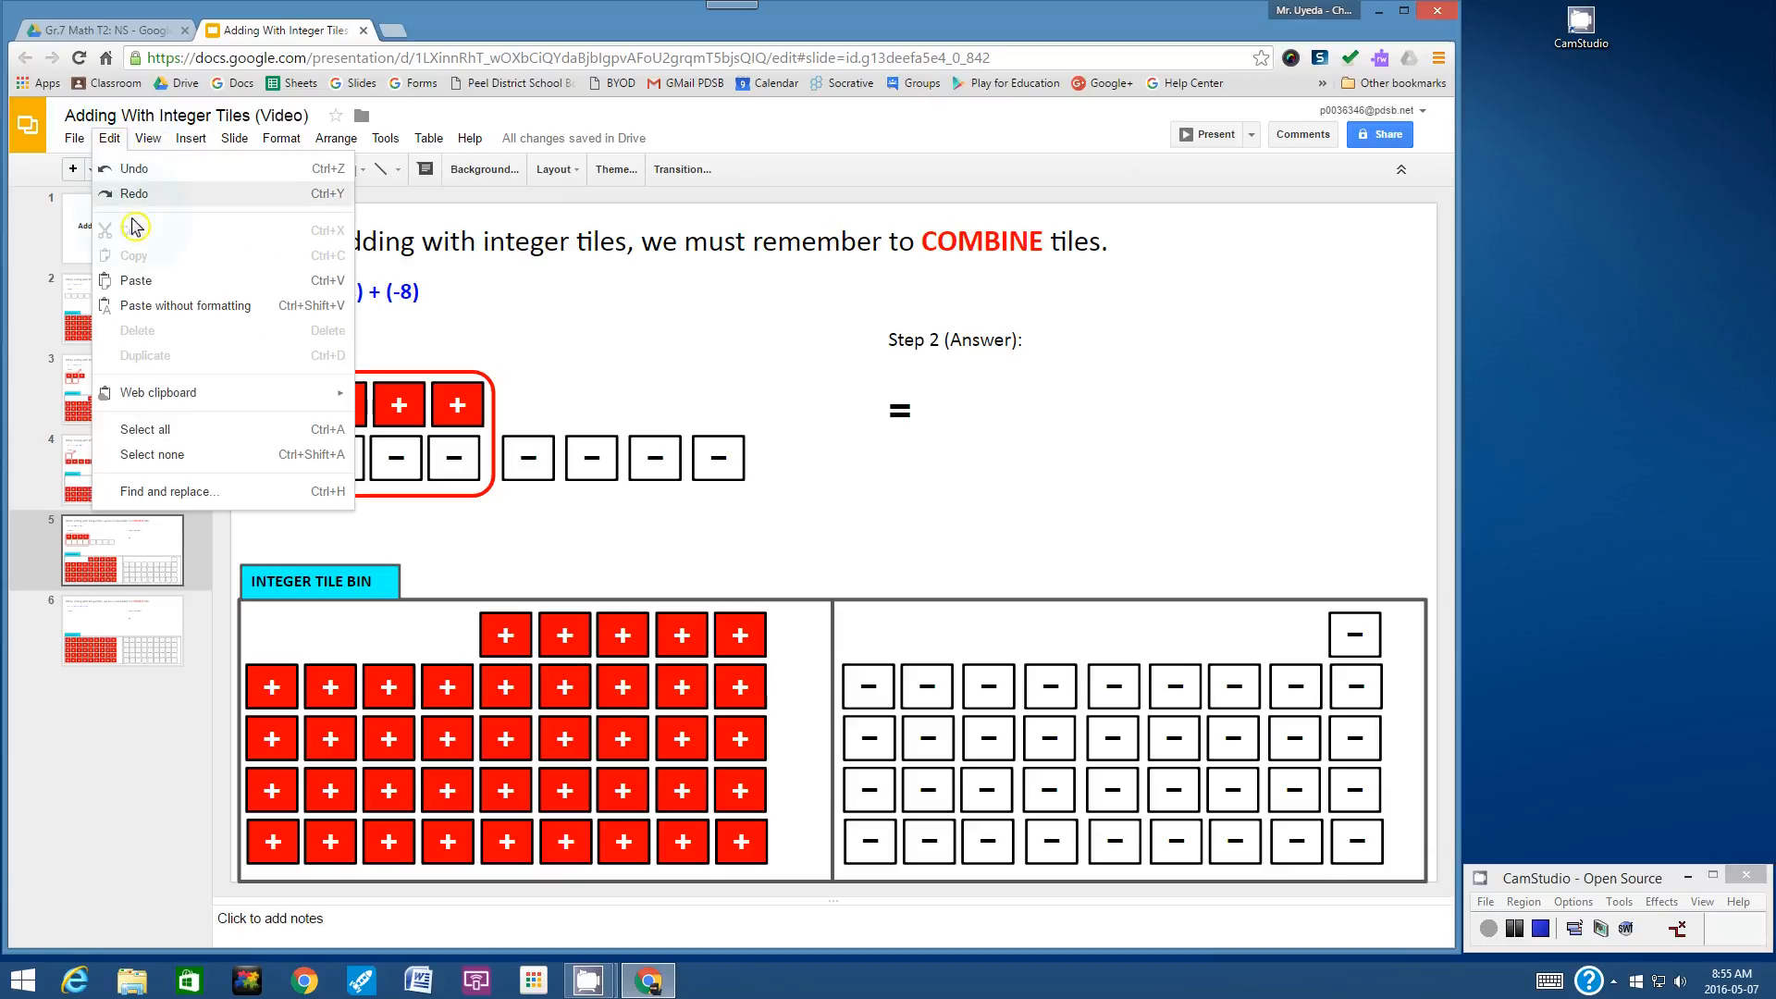
click(148, 278)
drag(404, 351, 524, 357)
click(590, 339)
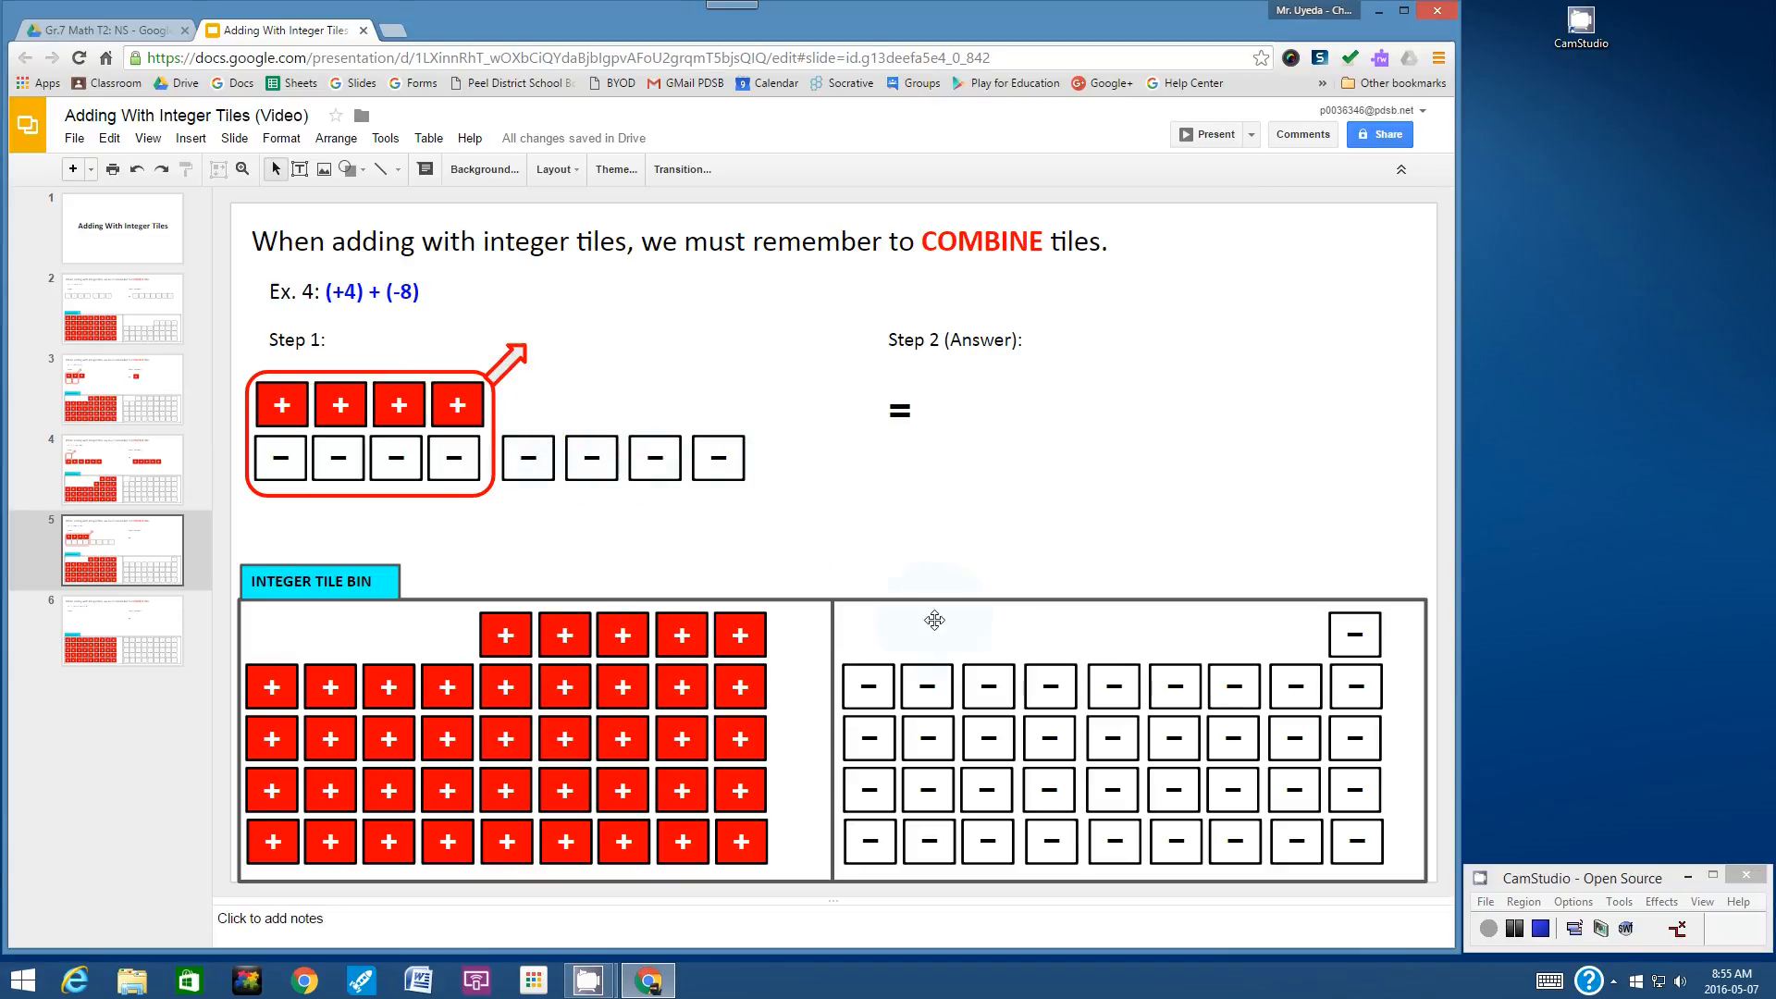
Step: Move four negative tiles from the tile bin into a row beside the equals sign under Step 2 of Ex. 4
drag(888, 668, 991, 428)
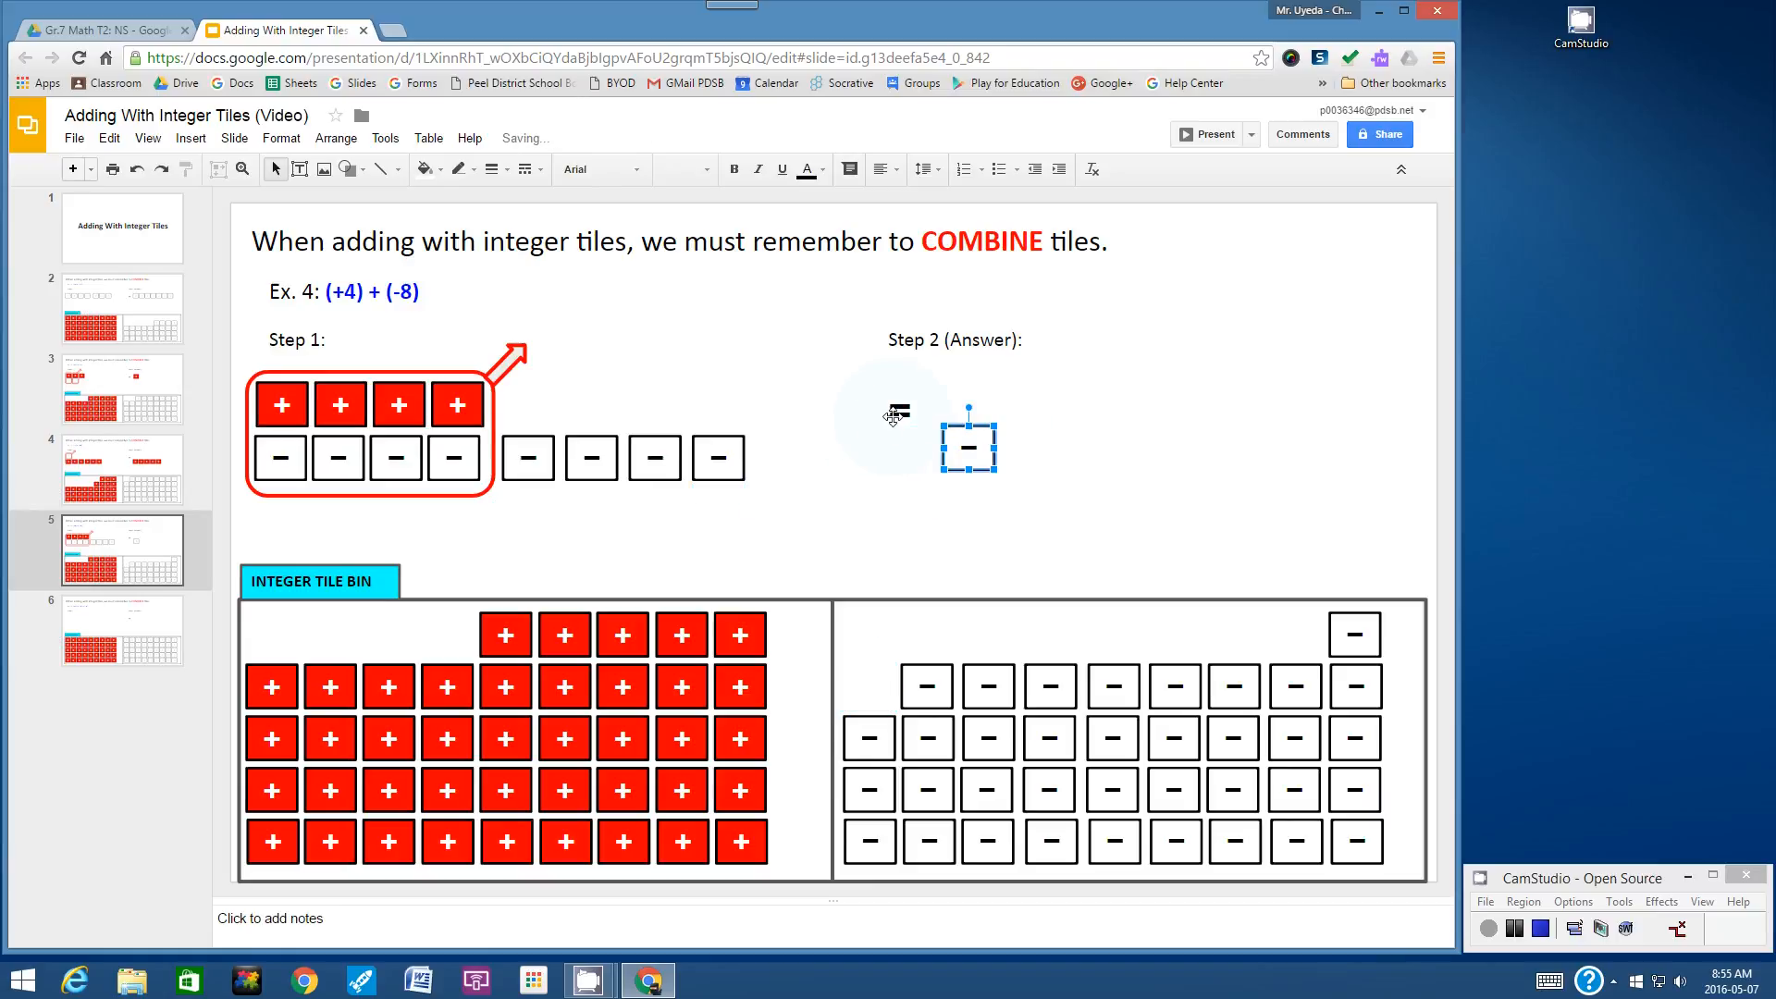
drag(944, 669, 1055, 429)
drag(981, 674, 1095, 432)
drag(1034, 664, 1172, 401)
click(1172, 401)
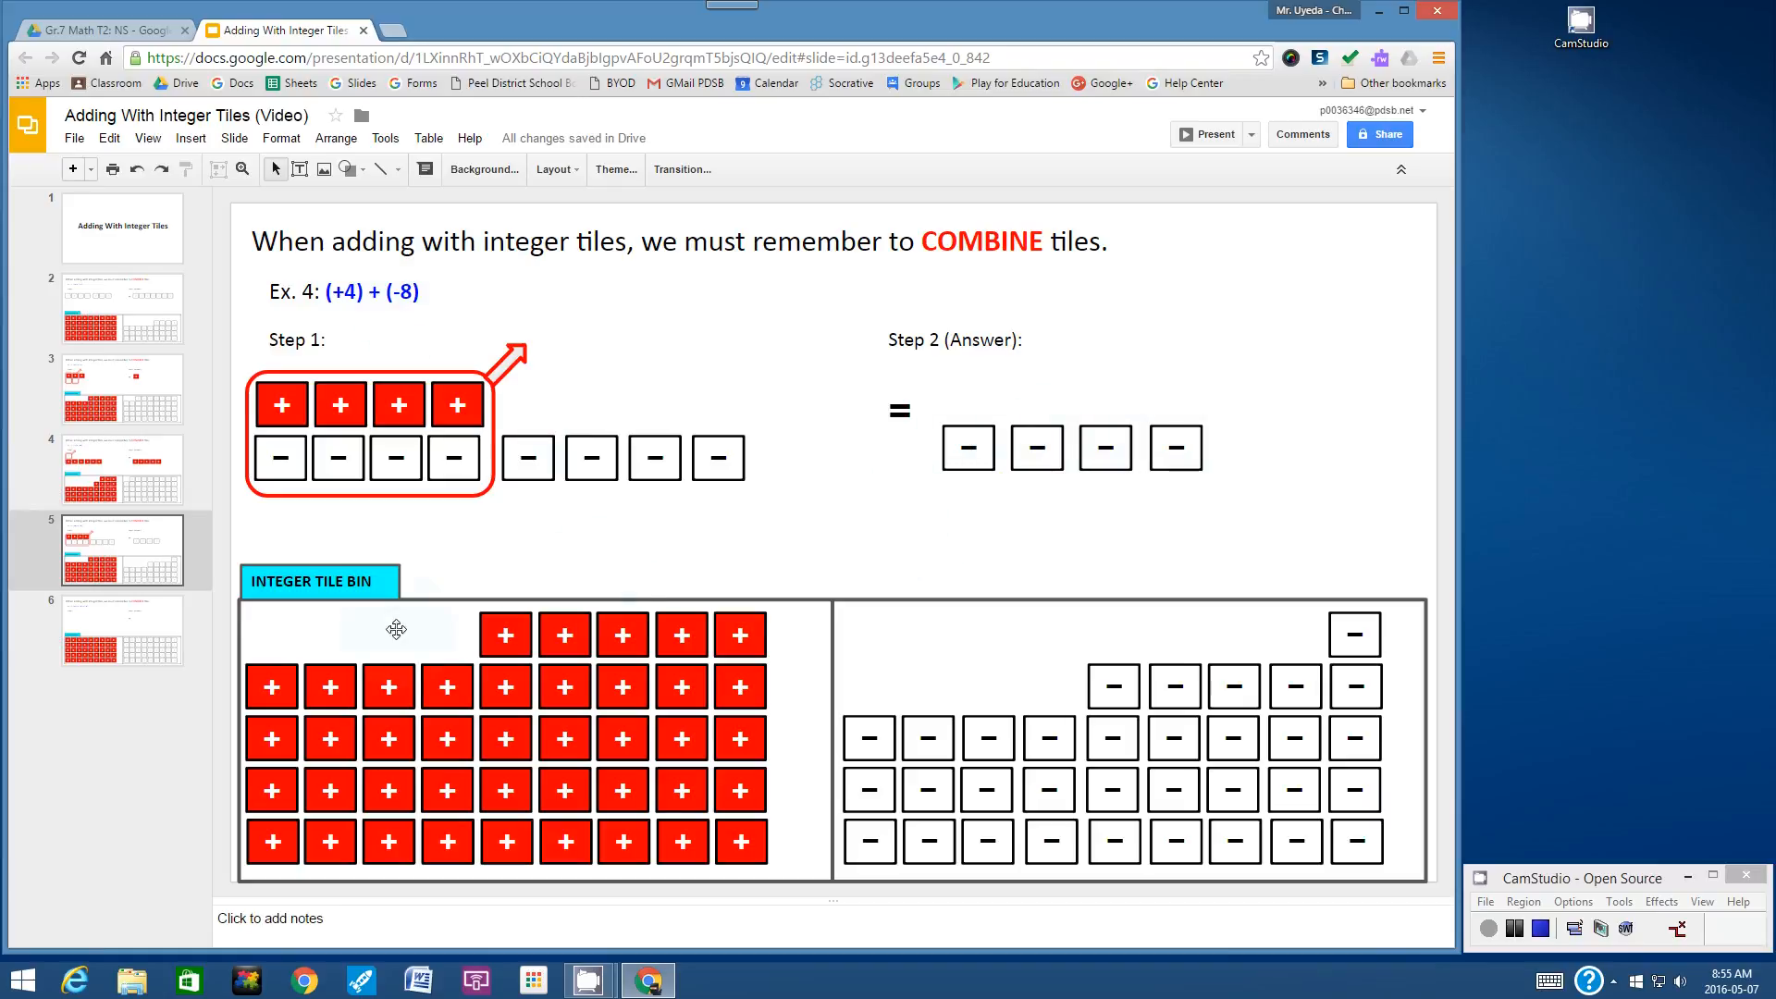
Step: Open slide 6 with Ex. 5 and move two positive tiles from the tile bin to below Step 1
click(123, 625)
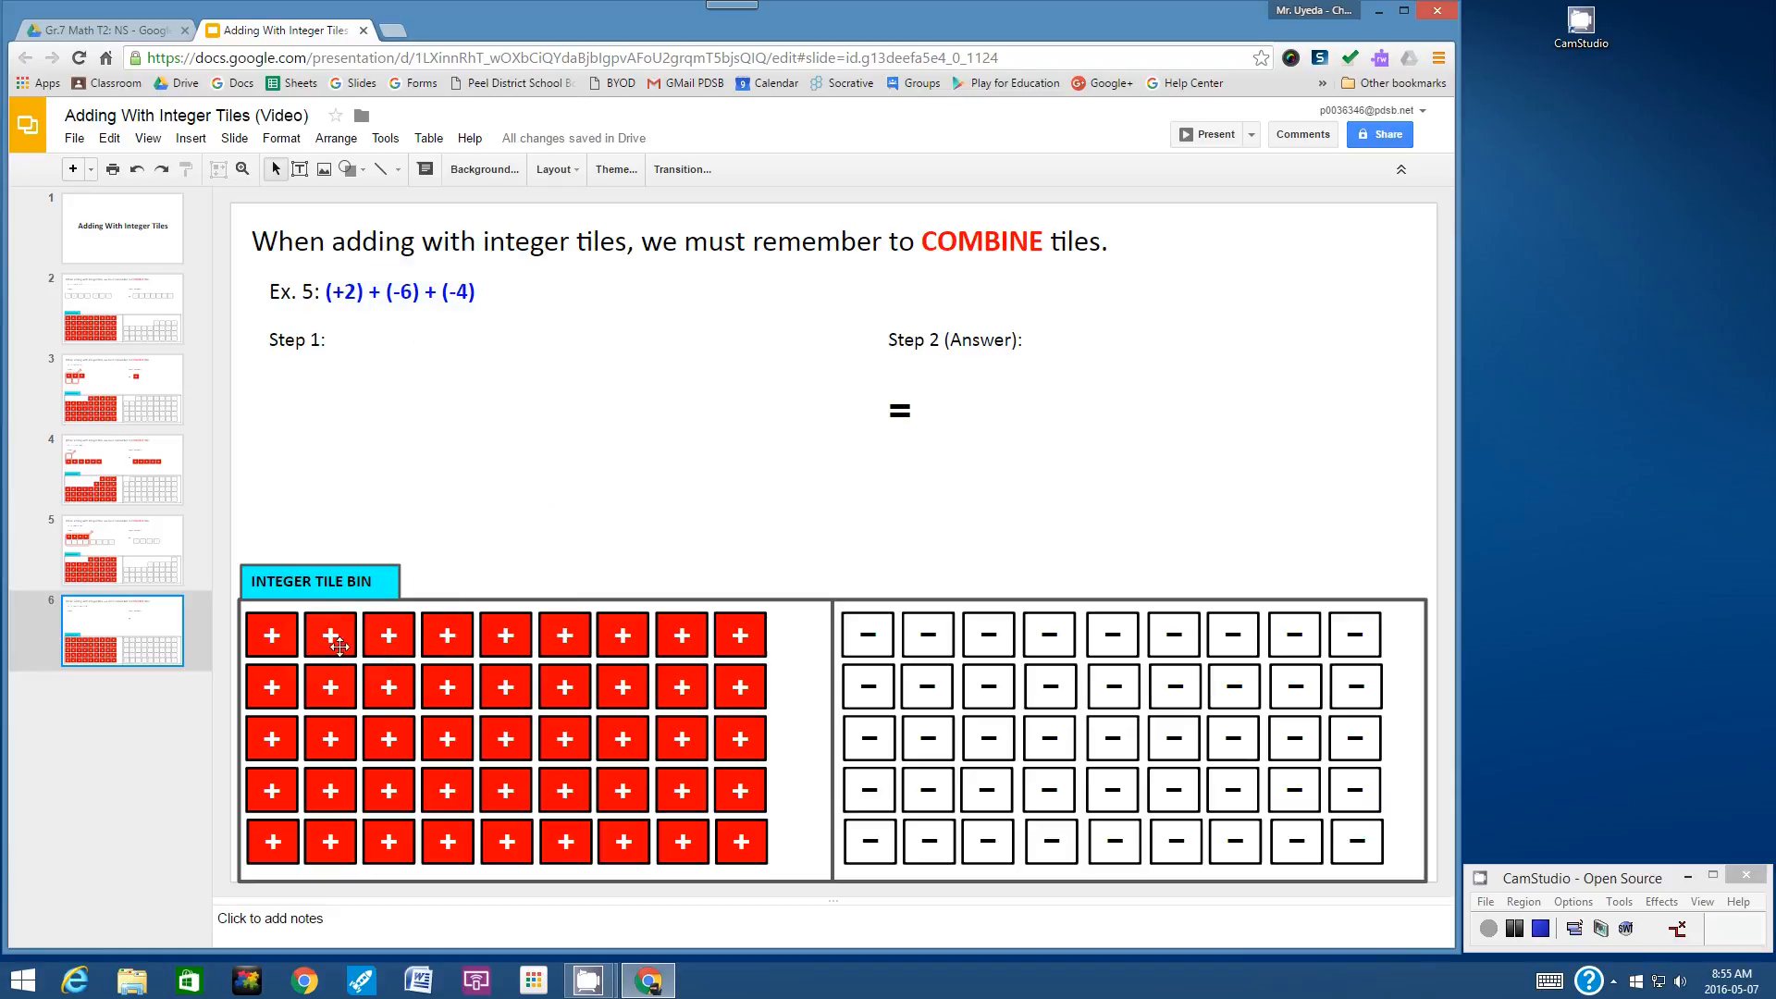
drag(279, 615, 270, 384)
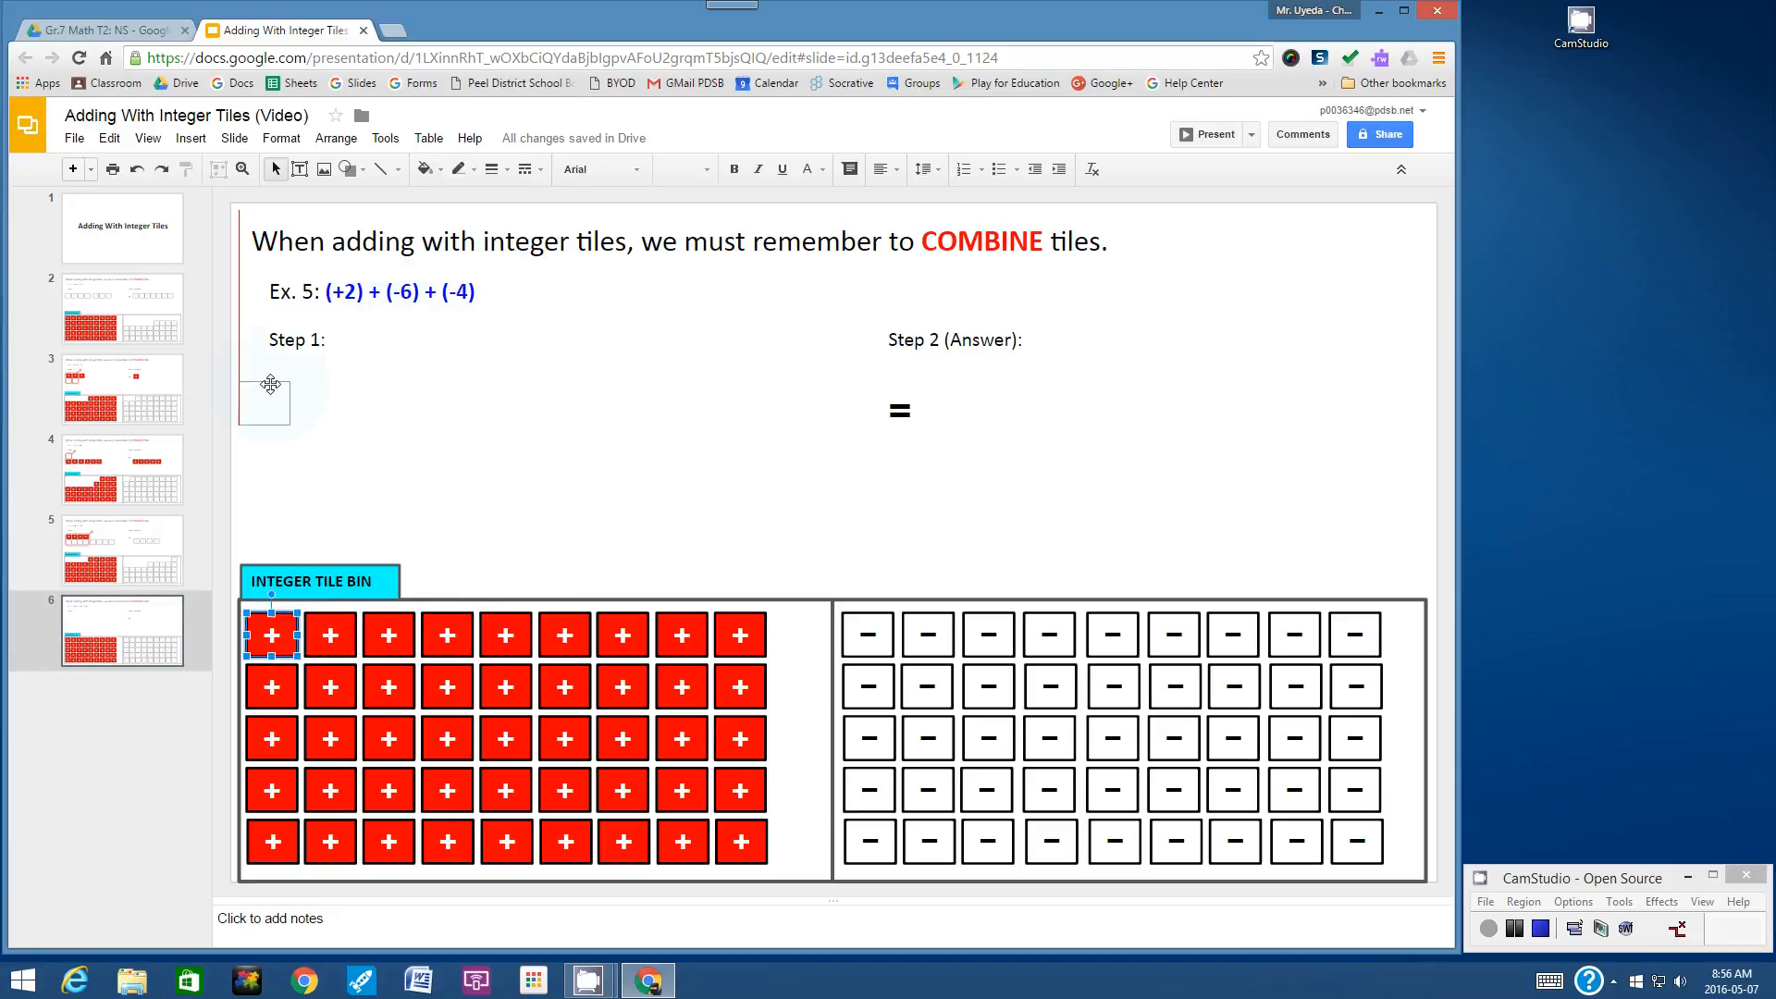
drag(273, 455, 273, 385)
drag(333, 629, 336, 387)
click(393, 464)
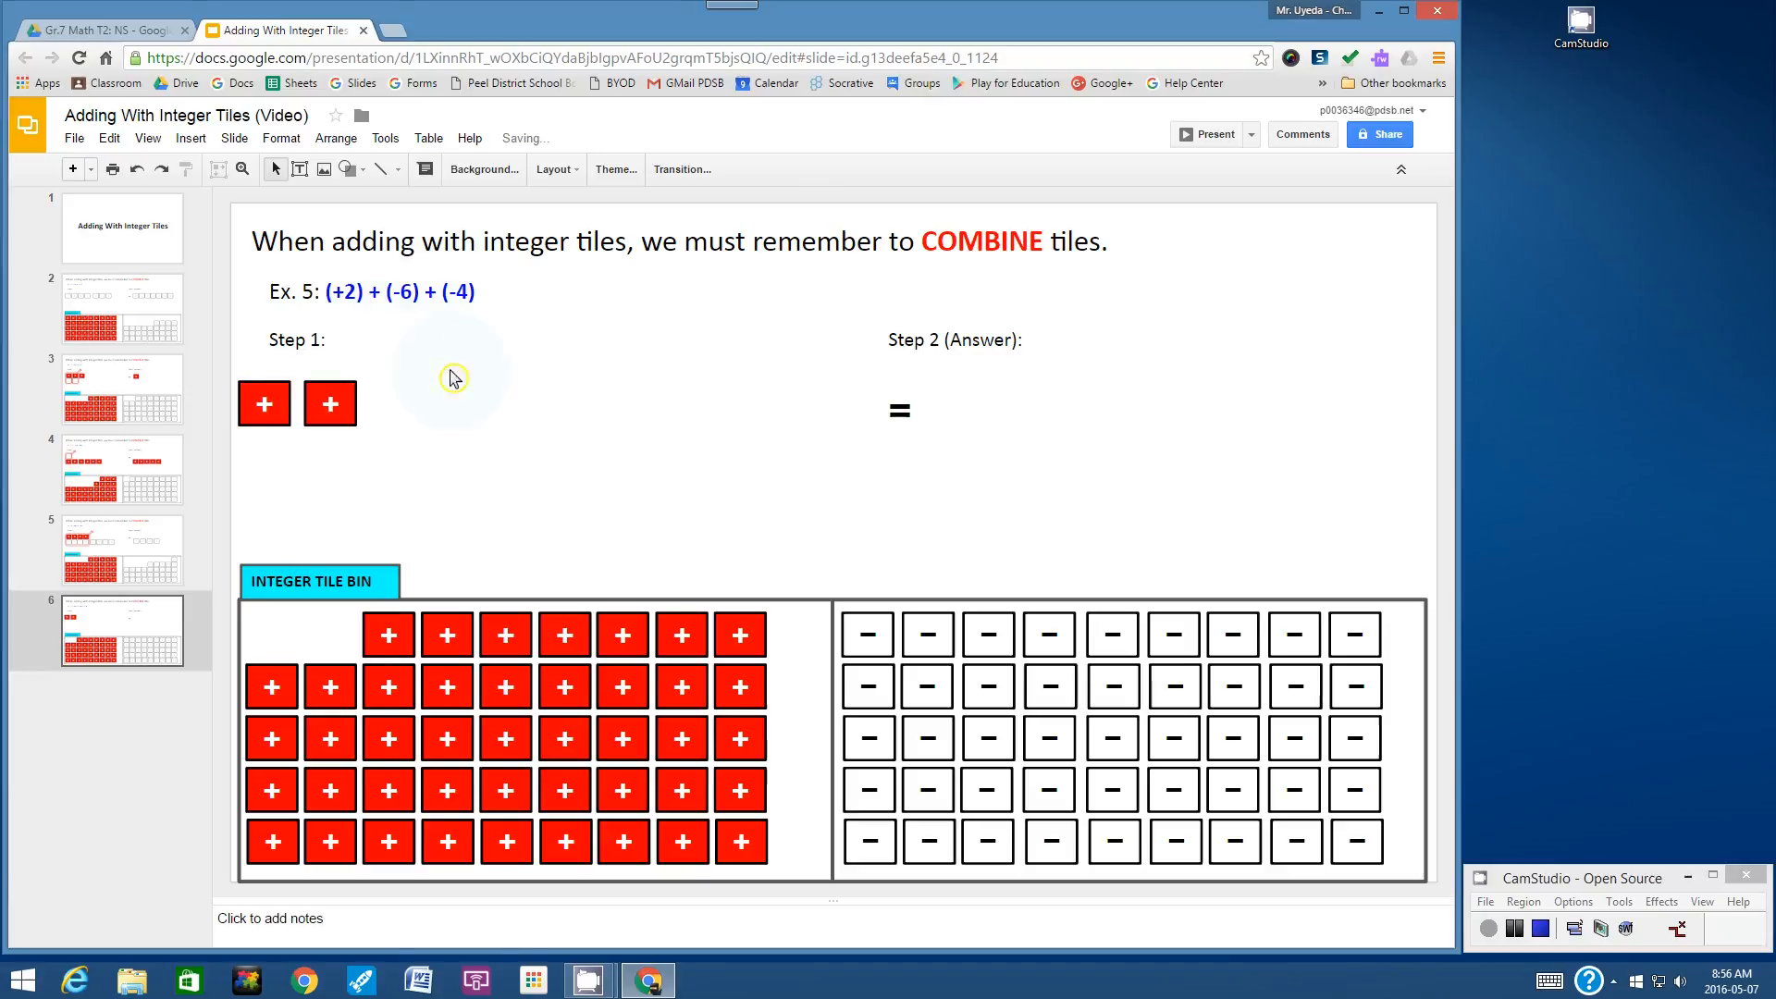
Step: Move six negative tiles from the tile bin into a row starting beneath the two positive tiles of Ex. 5
drag(874, 614, 272, 437)
drag(913, 616, 316, 436)
drag(989, 629, 386, 440)
drag(1059, 623, 473, 434)
drag(1092, 612, 495, 432)
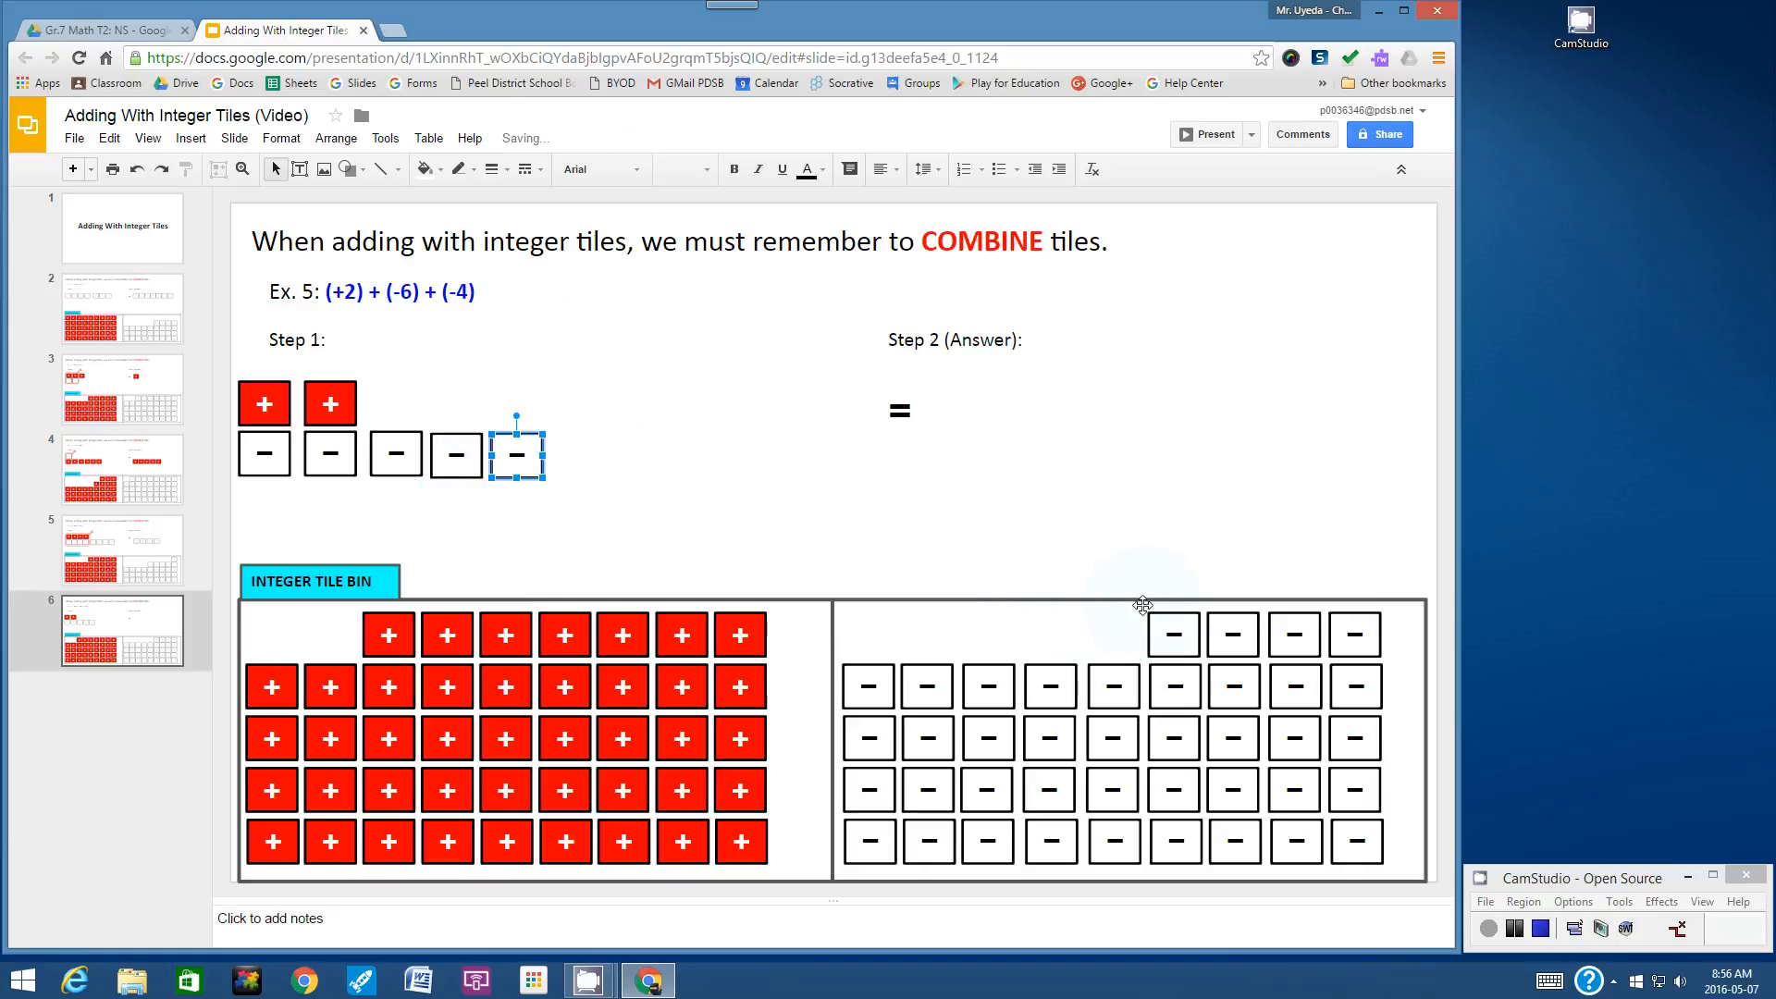
drag(1165, 612, 568, 438)
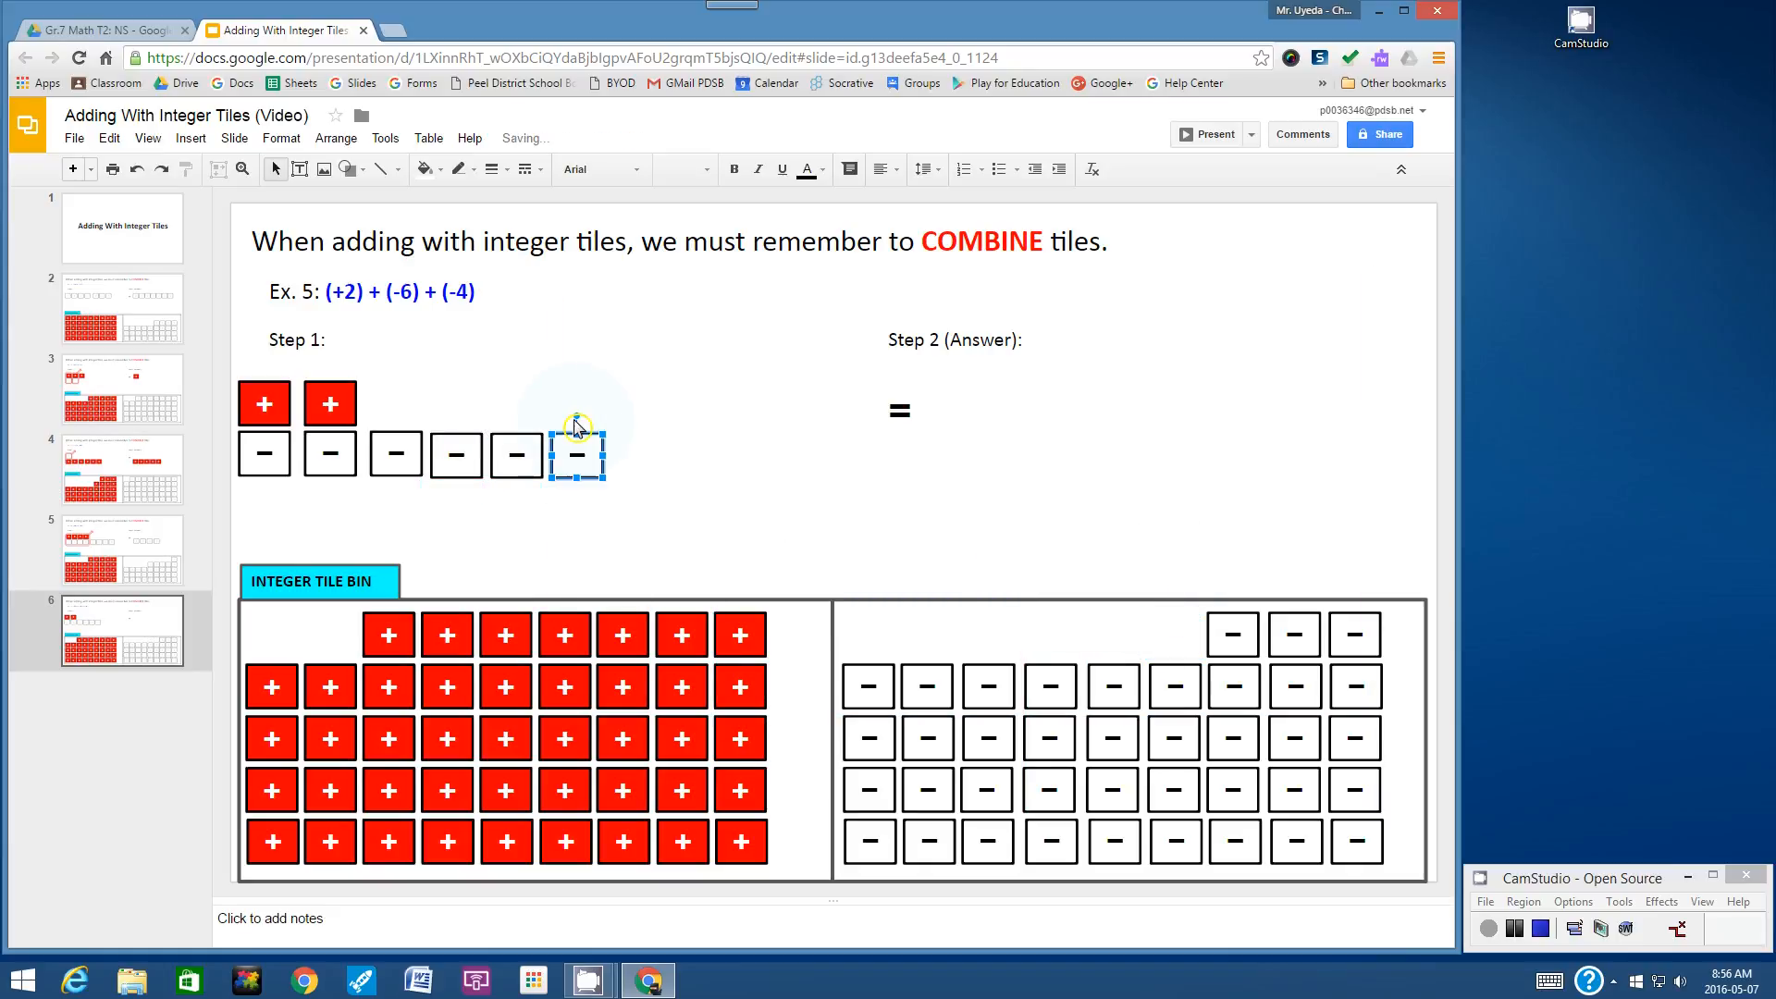
click(511, 358)
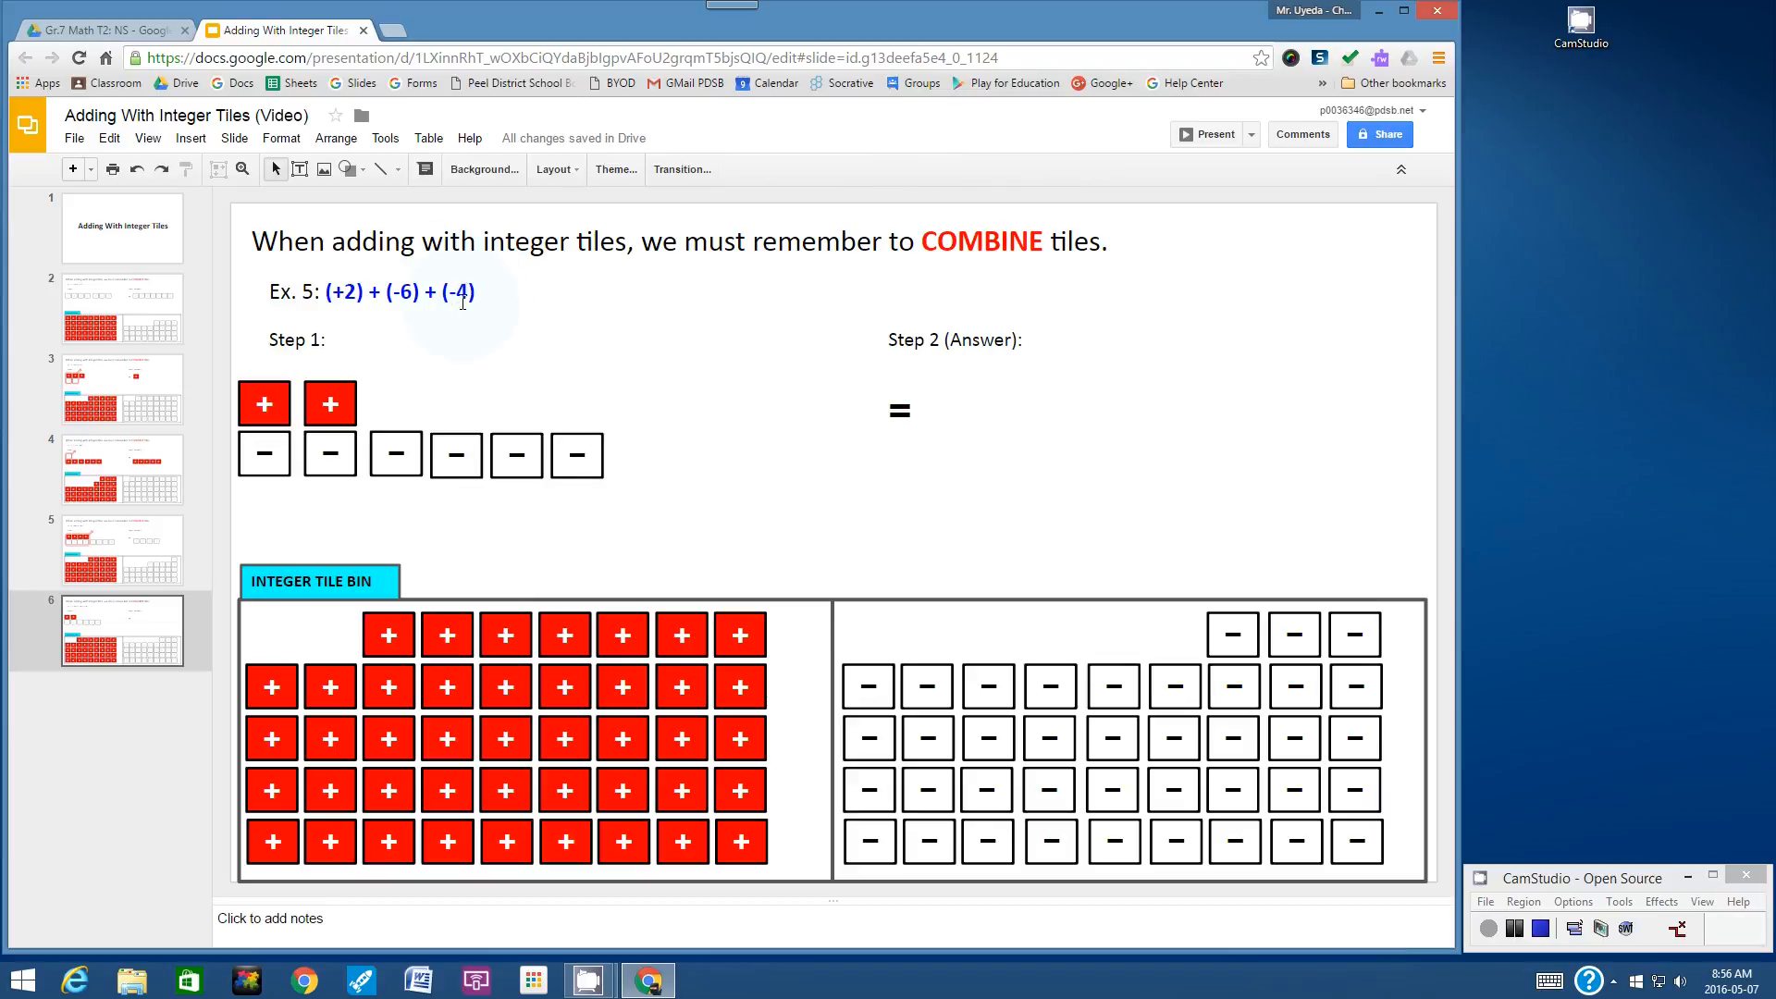
Step: Add four more negative tiles from the tile bin to the end of the negative row for (-4)
drag(1225, 613, 627, 436)
drag(1288, 614, 703, 437)
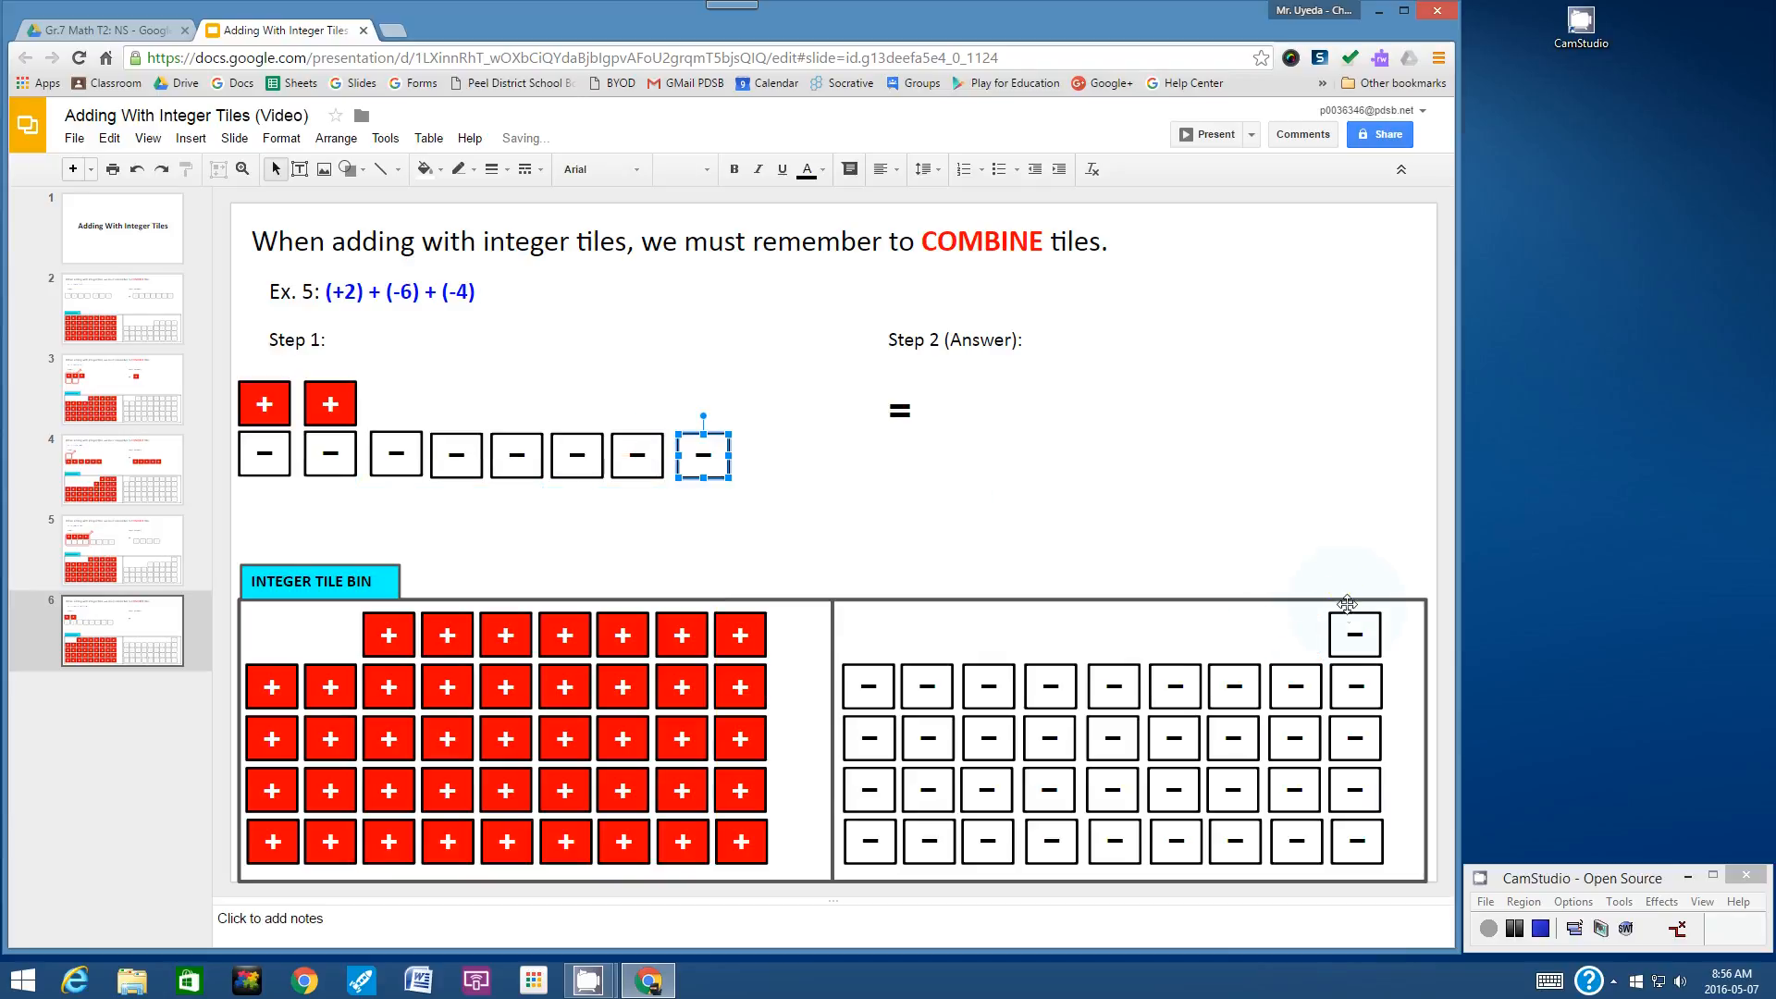
drag(1349, 615, 752, 436)
drag(927, 673, 824, 444)
click(647, 397)
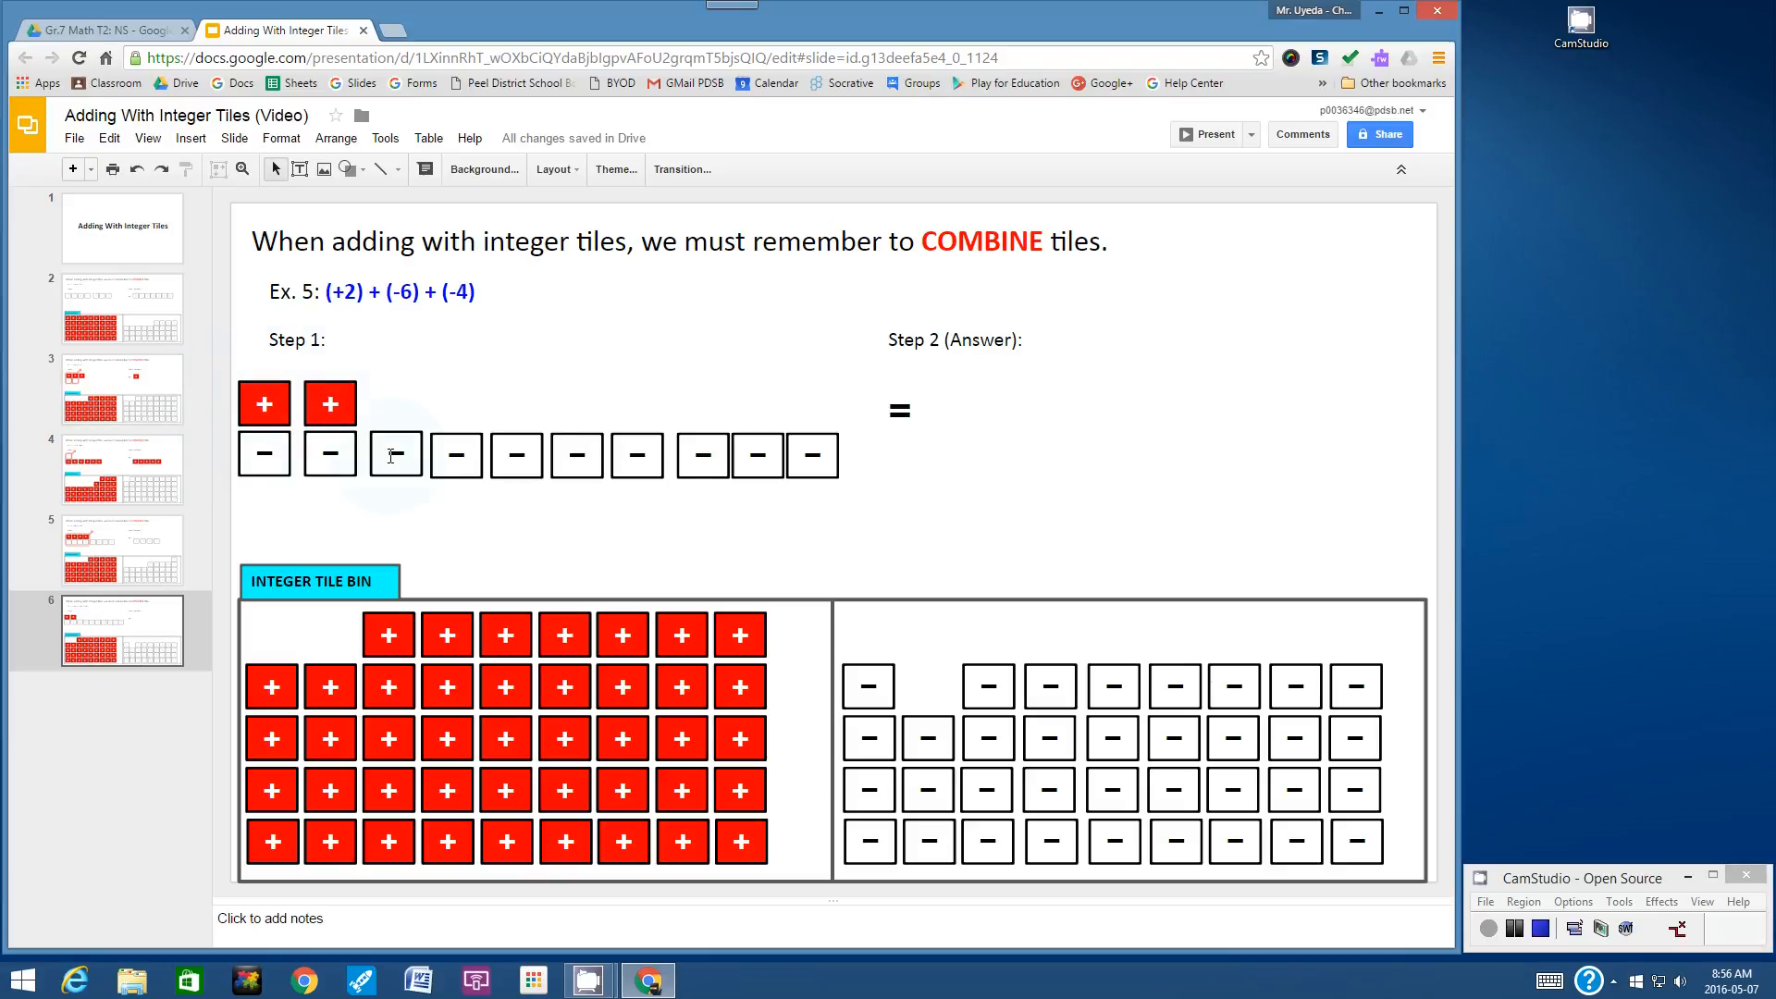
Step: Draw a rounded rectangle around the two positive tiles and the two negative tiles beneath them
click(190, 137)
mouse_move(223, 358)
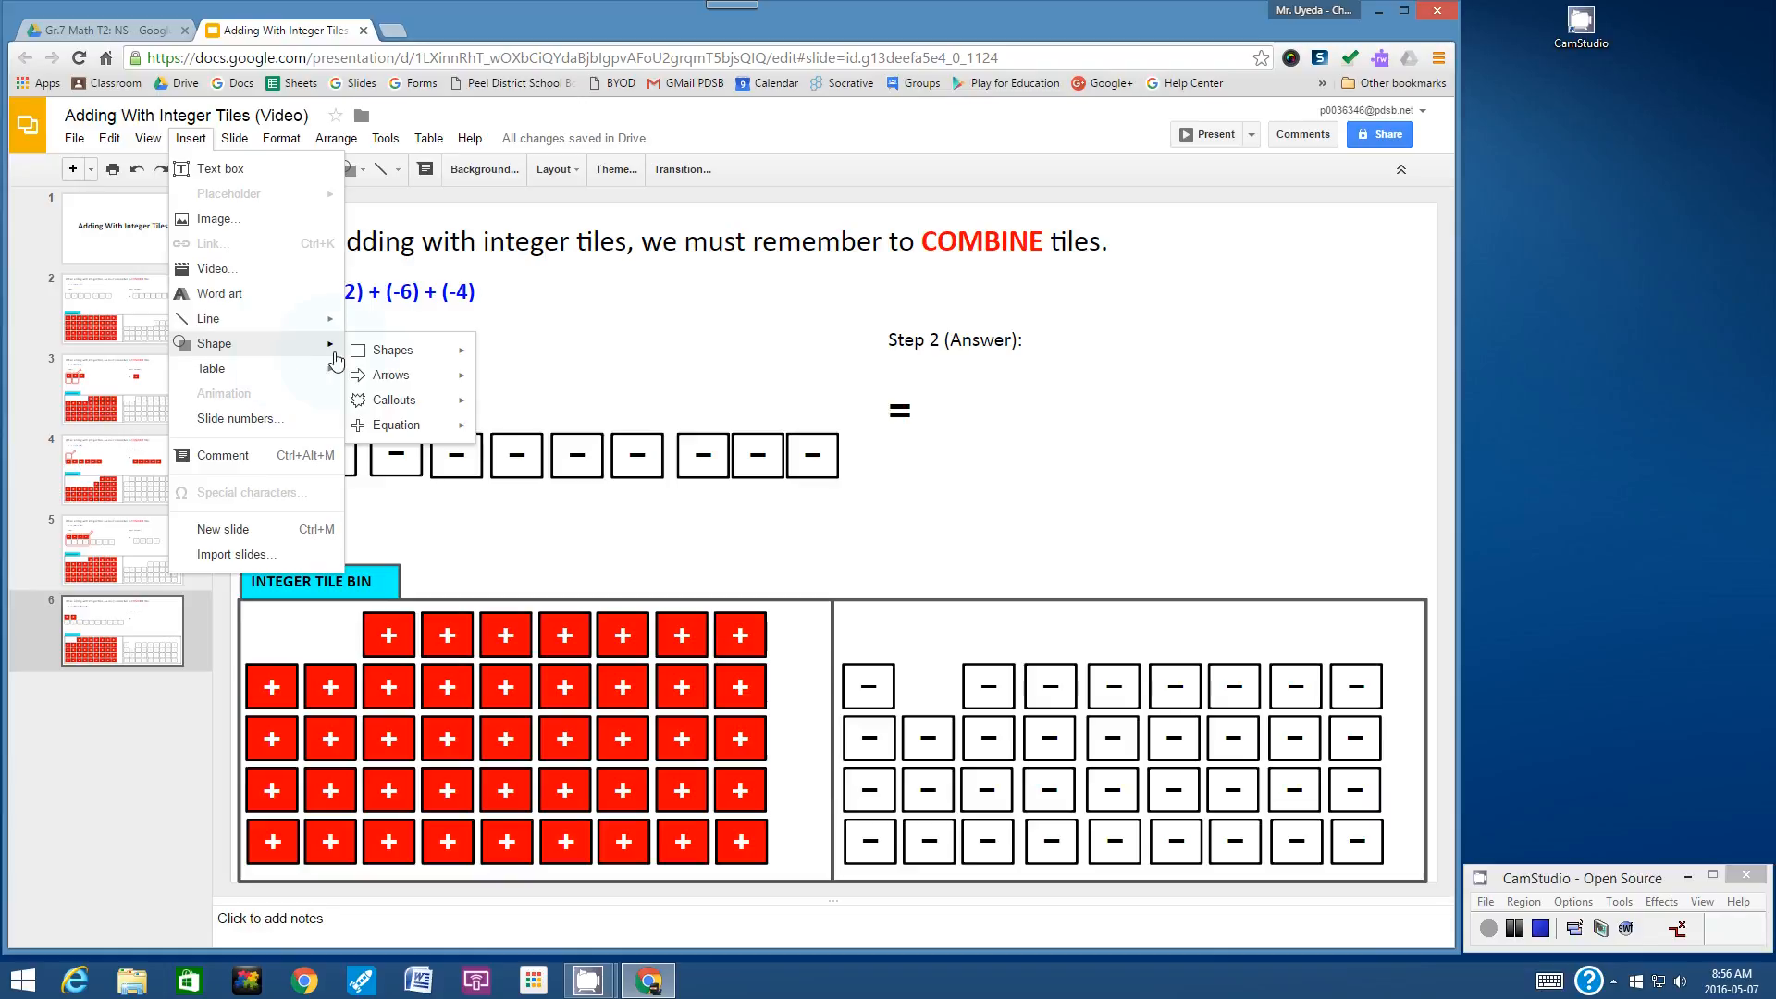
mouse_move(396, 349)
click(514, 361)
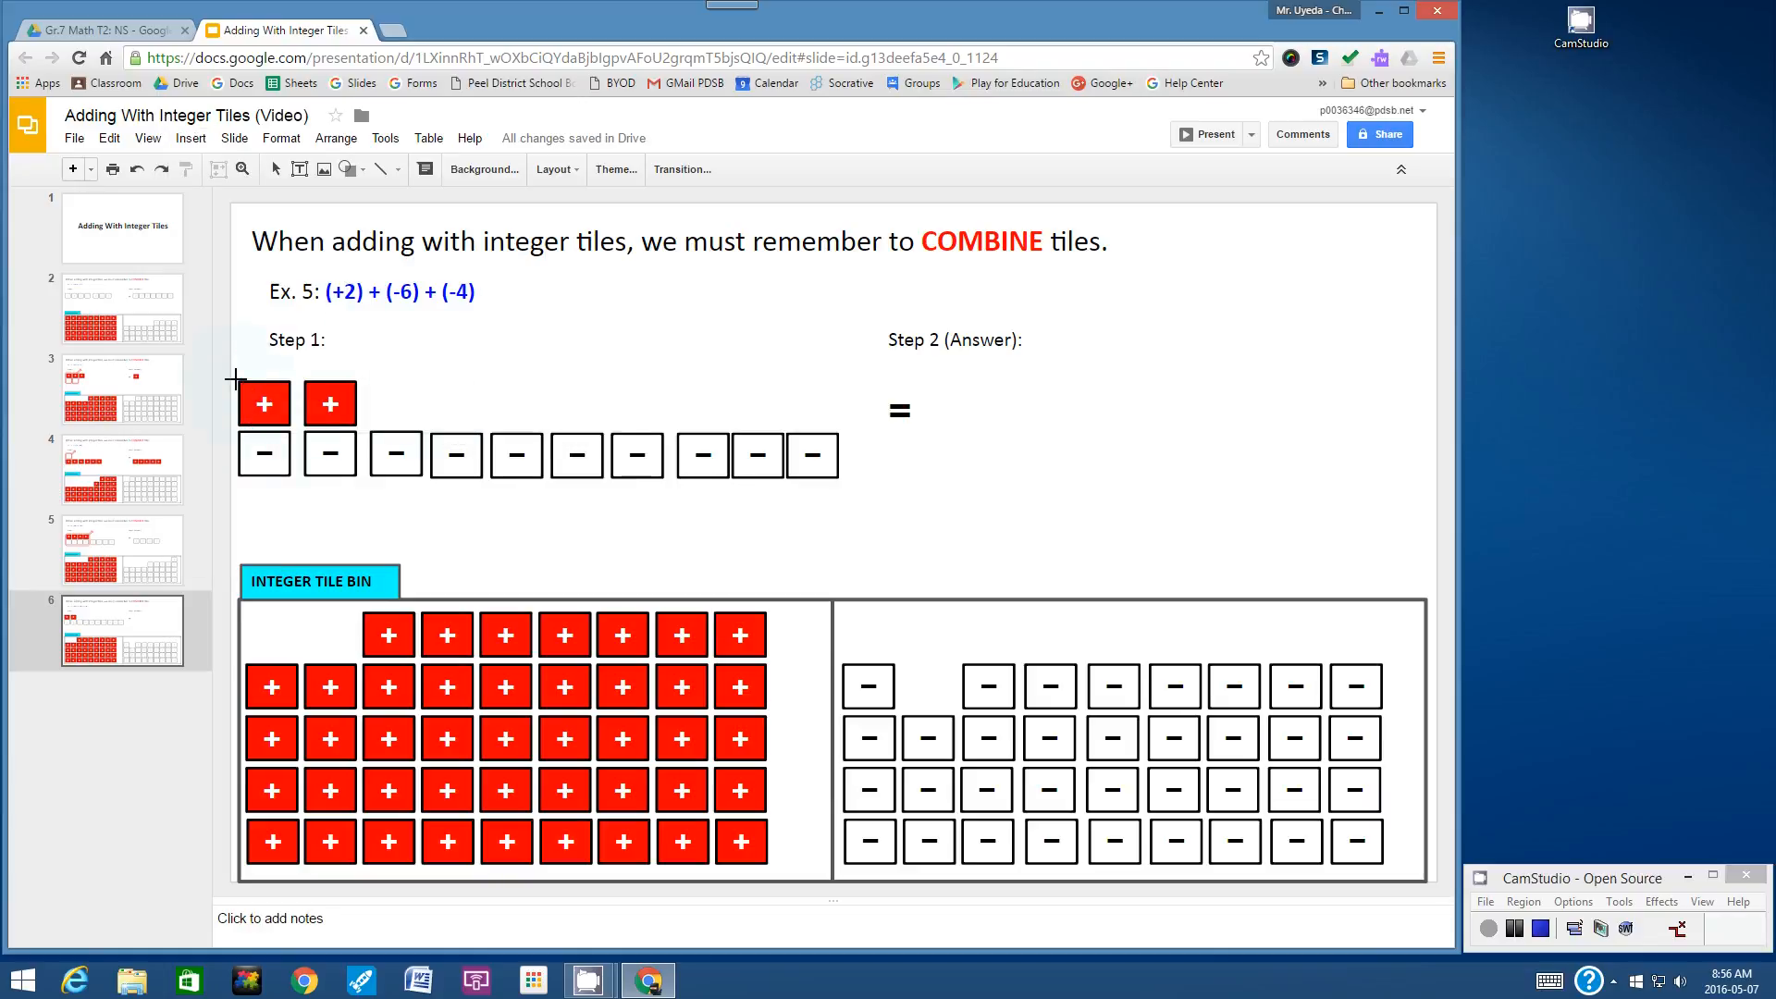
drag(231, 367, 363, 488)
drag(493, 525, 493, 525)
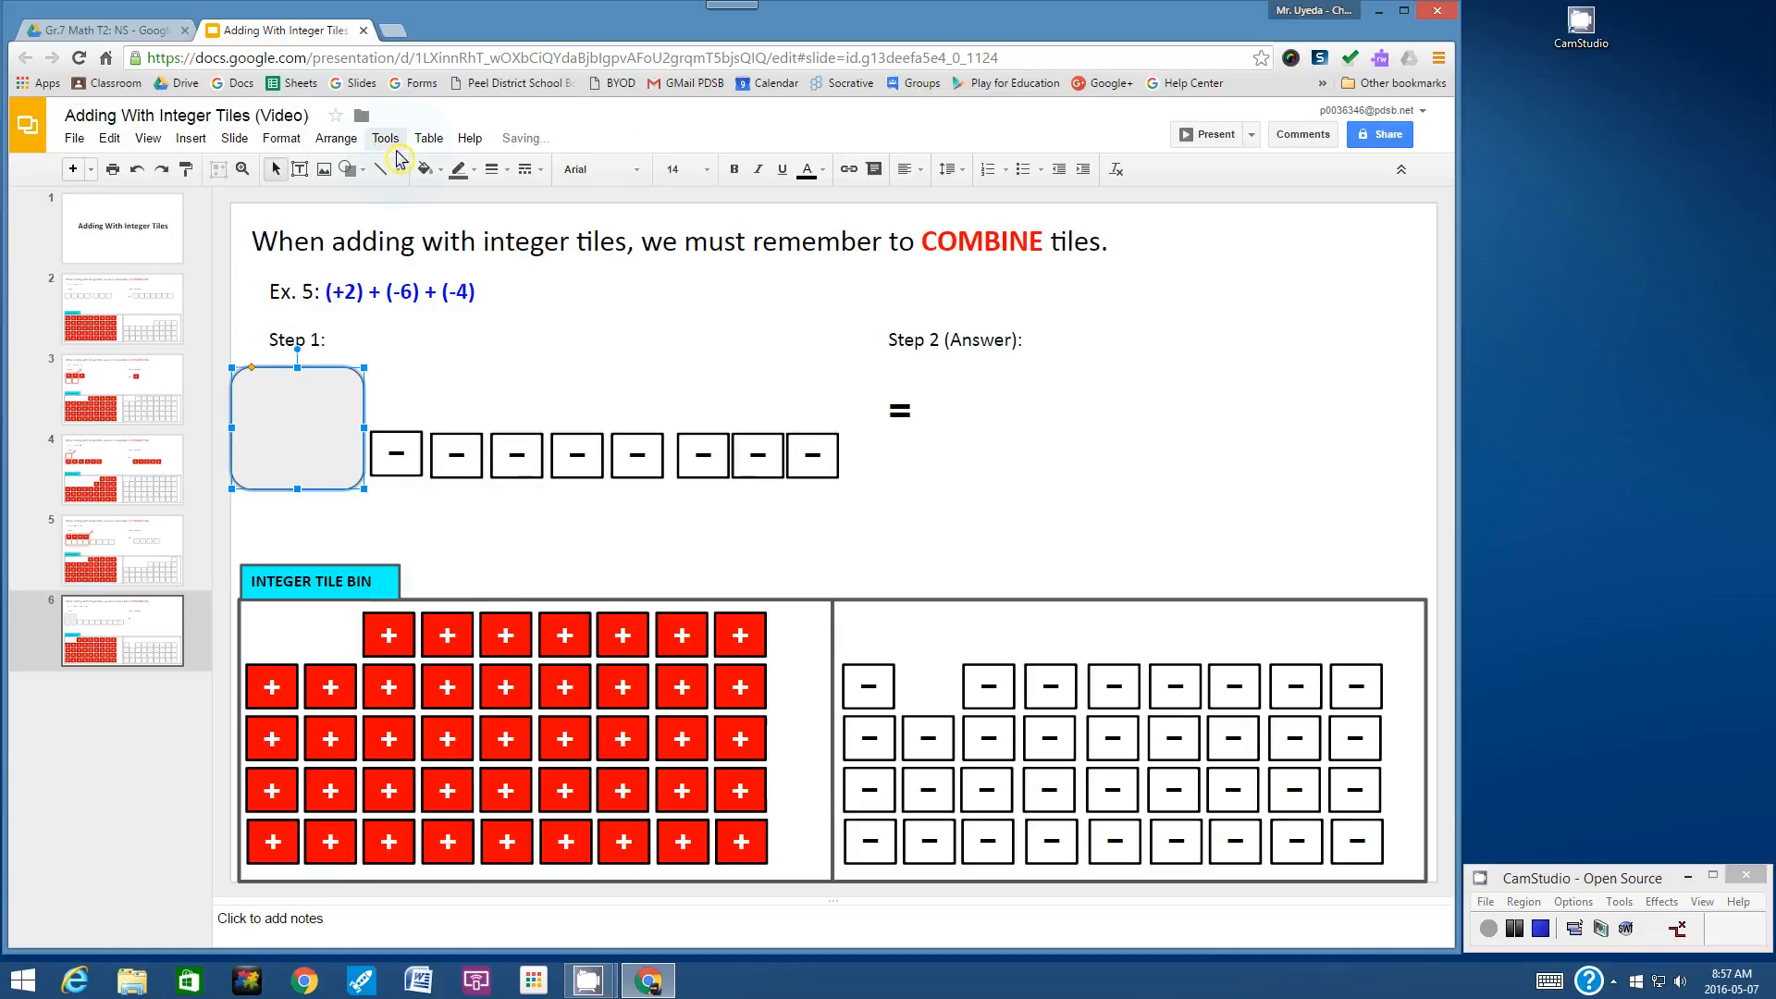
Step: Give the rounded rectangle around the two pairs a transparent fill and a thicker red outline
click(435, 170)
click(465, 207)
click(458, 170)
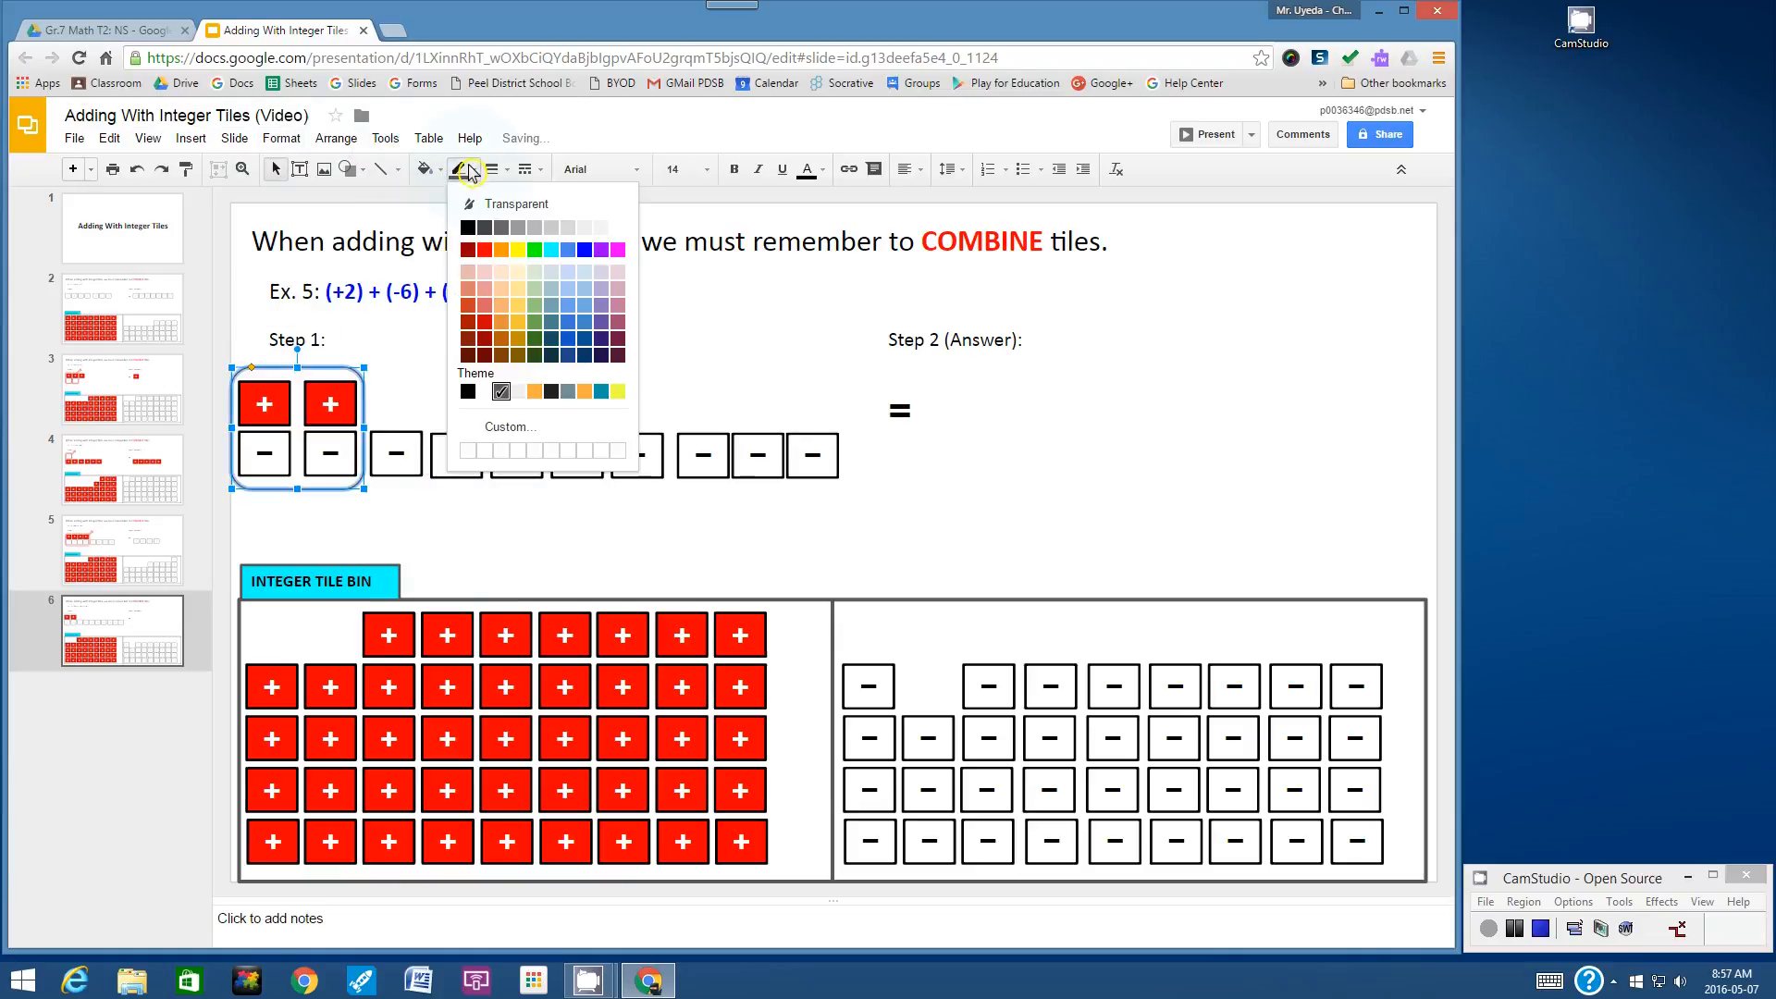
click(483, 249)
click(495, 169)
click(522, 243)
click(481, 335)
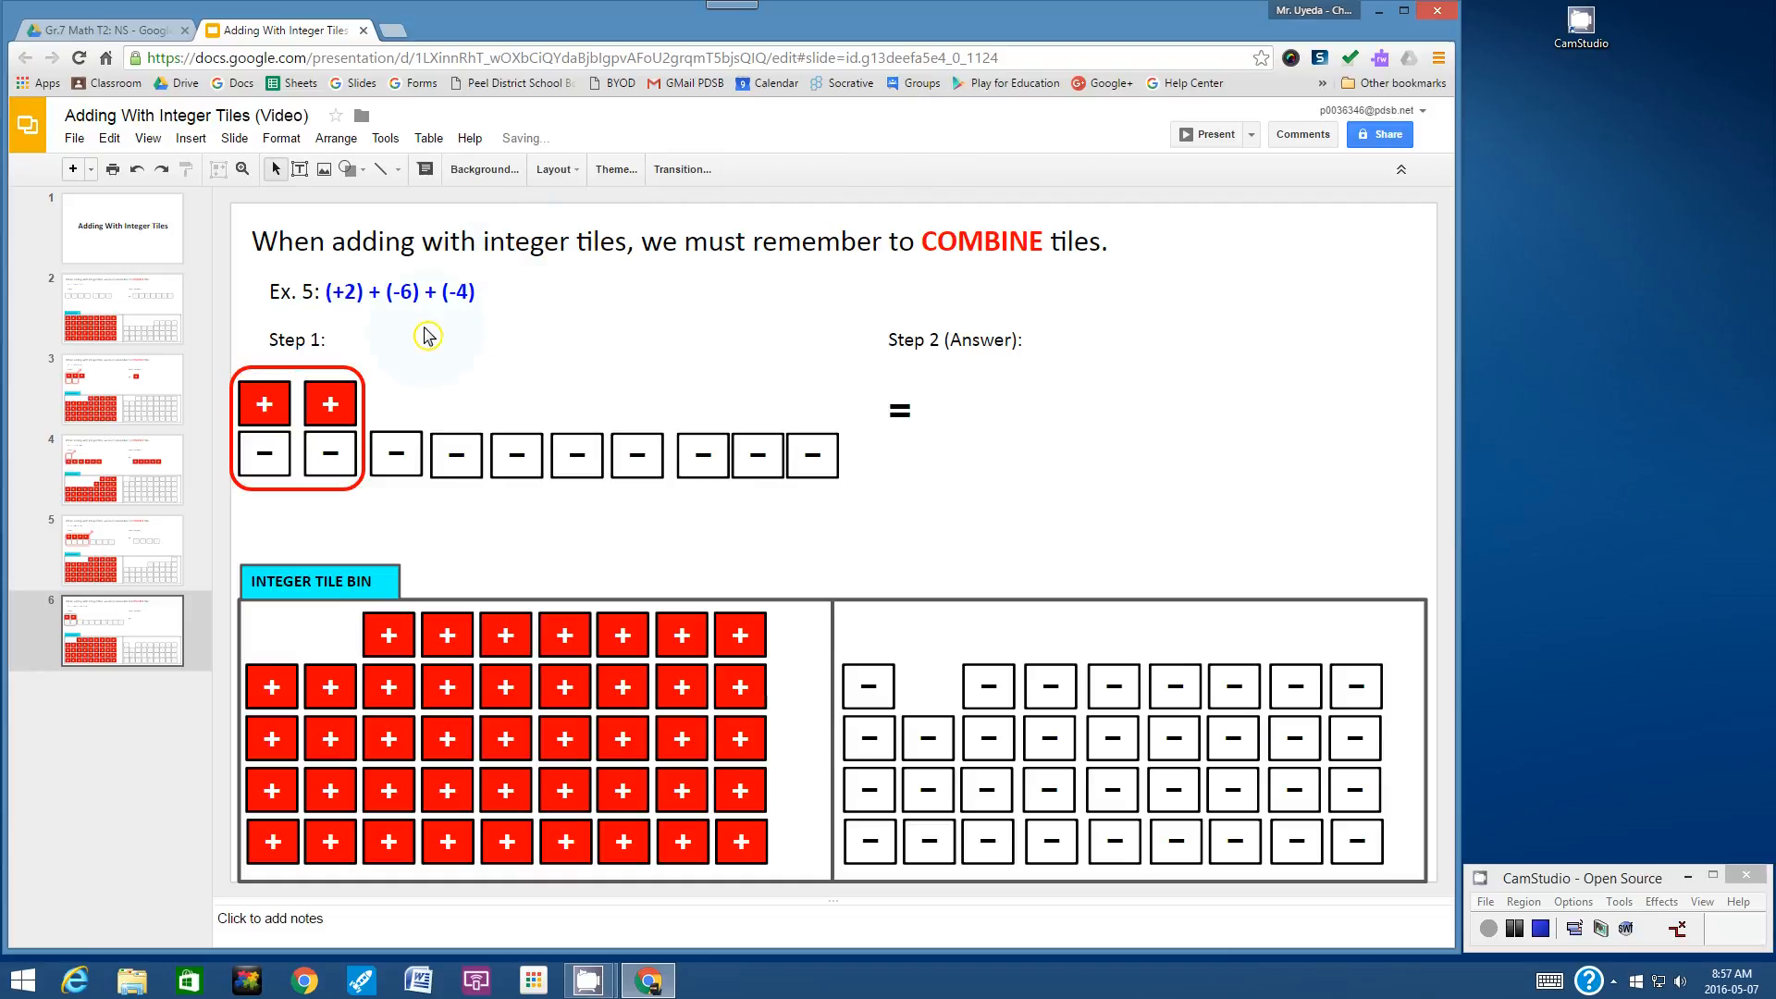
Step: Paste the copied red arrow and place it at the upper-right corner of the rounded rectangle around the two pairs
click(117, 147)
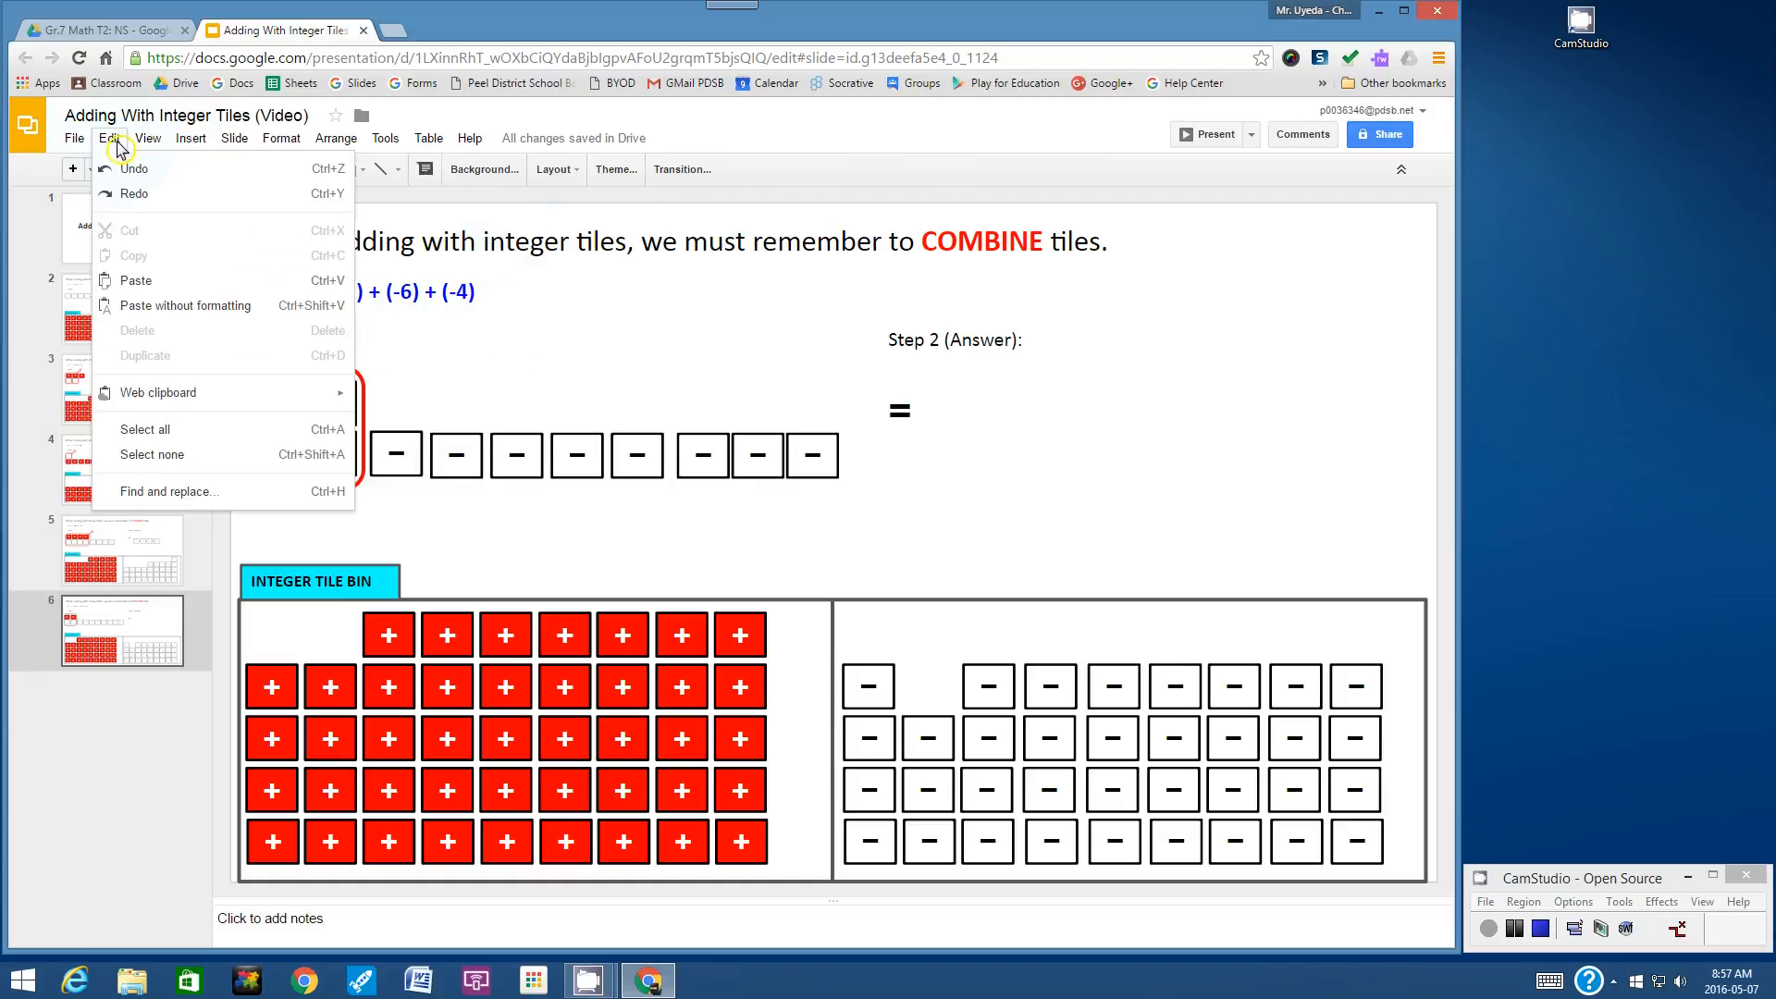
click(135, 280)
drag(385, 365, 372, 367)
click(490, 387)
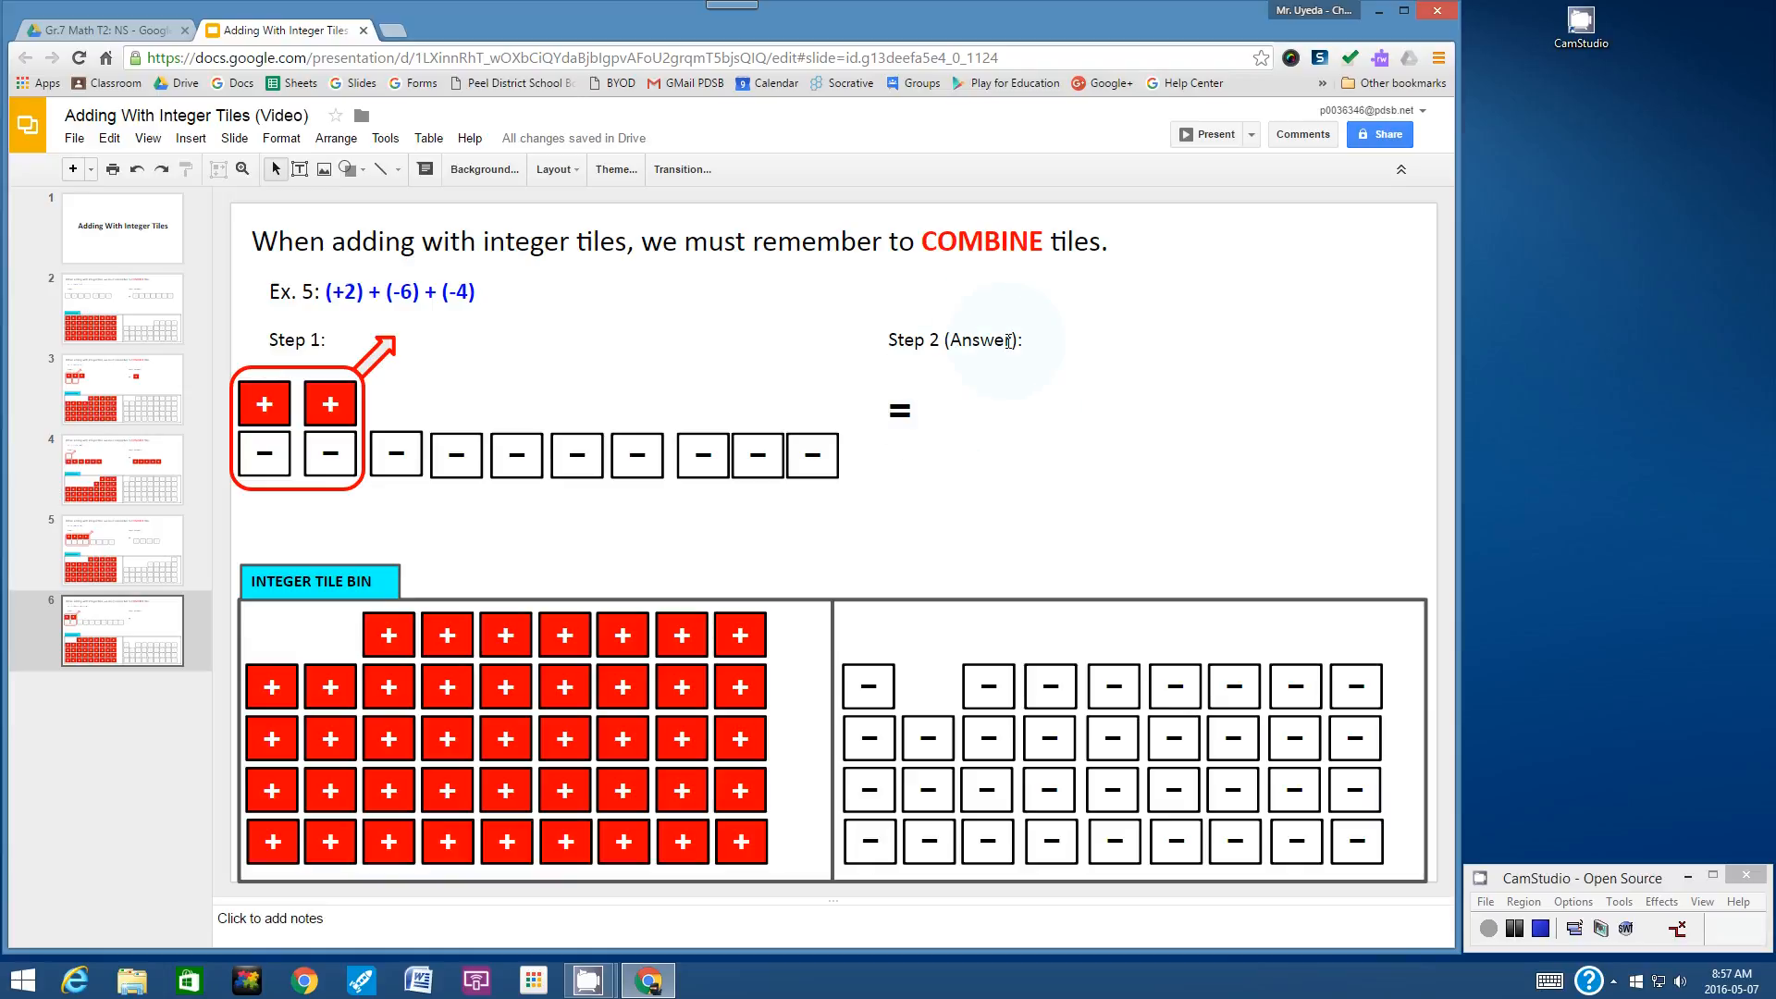
Step: Move eight negative tiles from the tile bin into a row beside the equals sign under Step 2 of Ex. 5
drag(983, 670, 964, 434)
drag(1045, 673, 1025, 438)
drag(879, 671, 1097, 436)
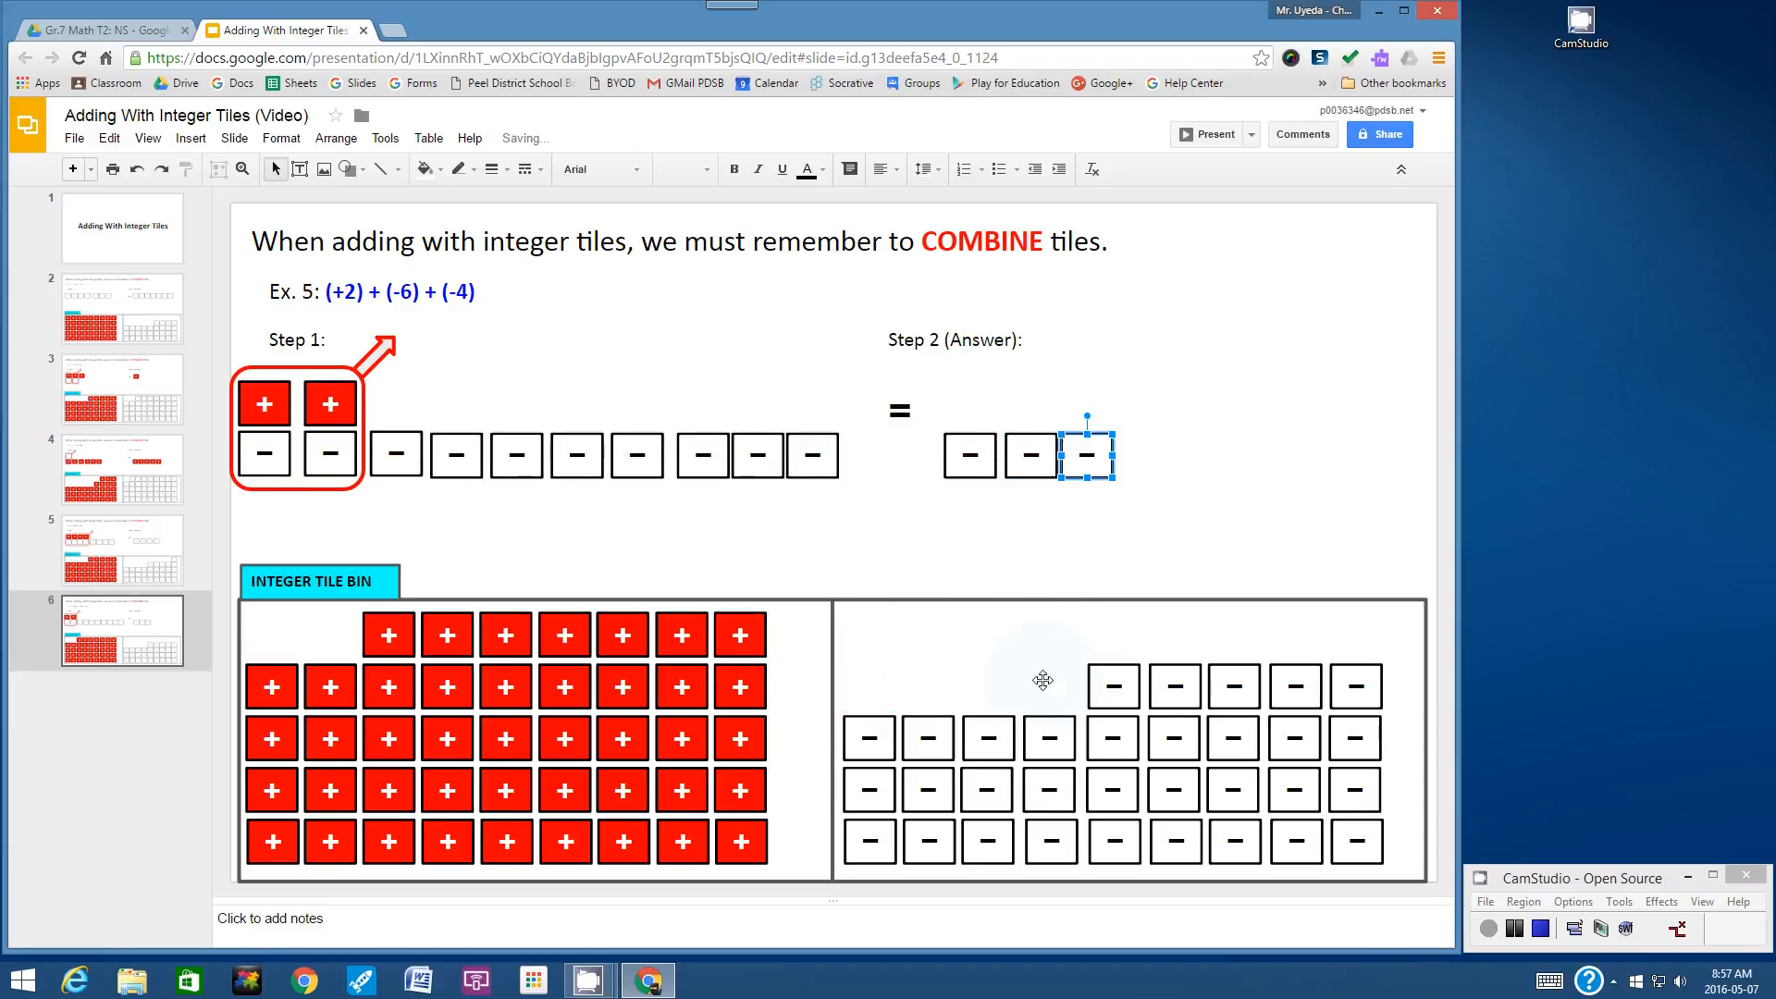
drag(1112, 689, 1151, 436)
drag(1191, 670, 1227, 436)
drag(1289, 665, 1267, 432)
drag(1362, 667, 1338, 435)
drag(1235, 665, 1384, 436)
click(1236, 552)
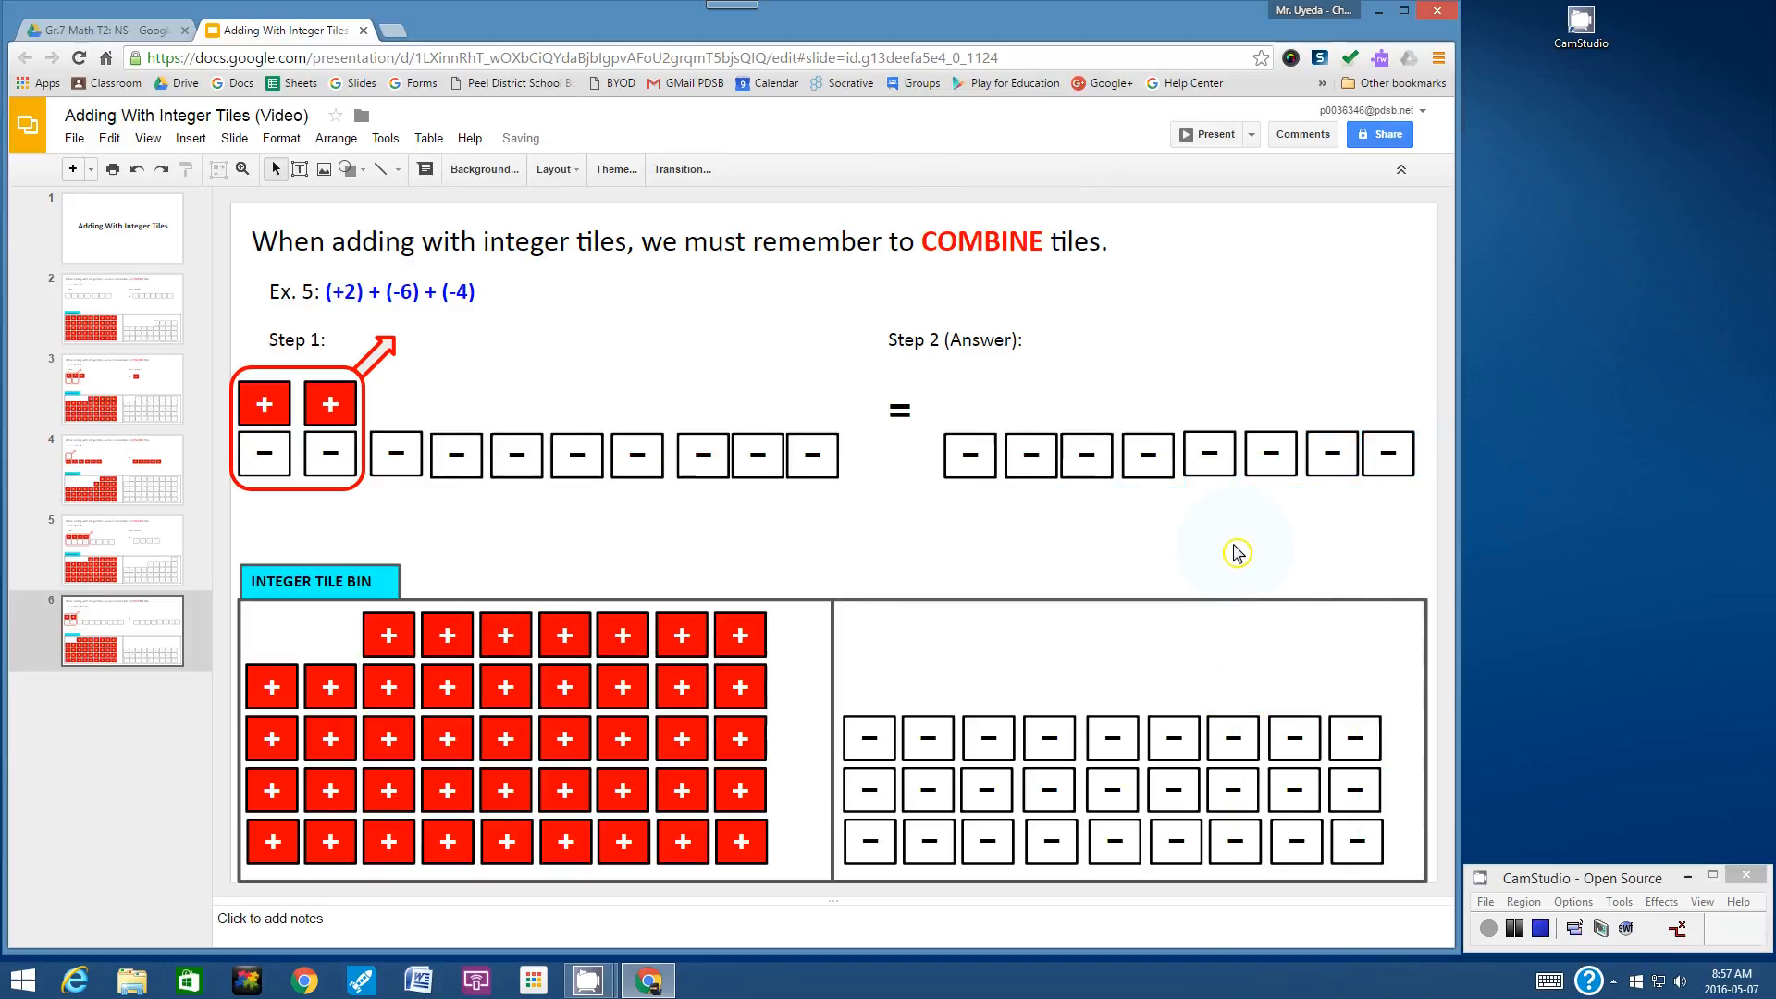